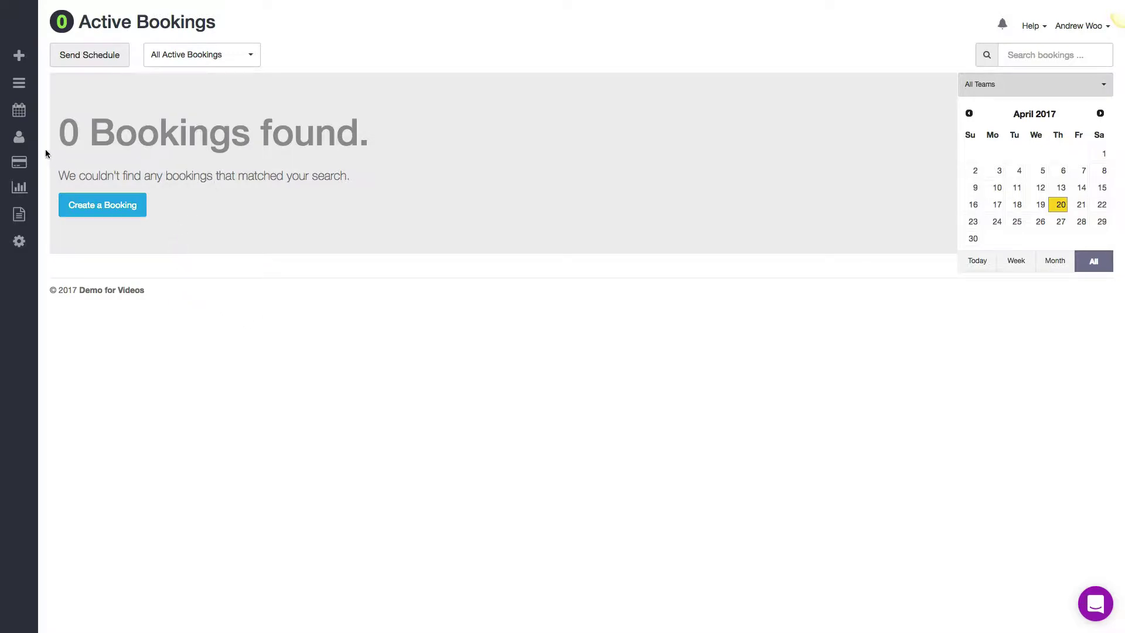
Step: From the Customers list, start Import customers and download the sample CSV as sample (4).csv
mouse_move(21, 140)
left_click(52, 166)
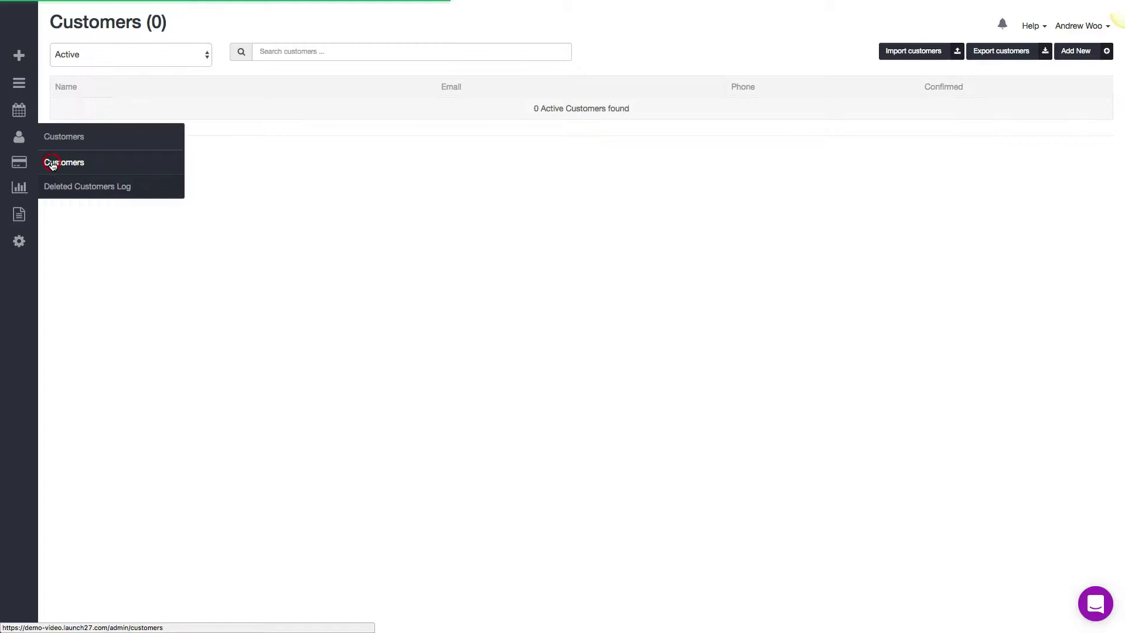
left_click(353, 190)
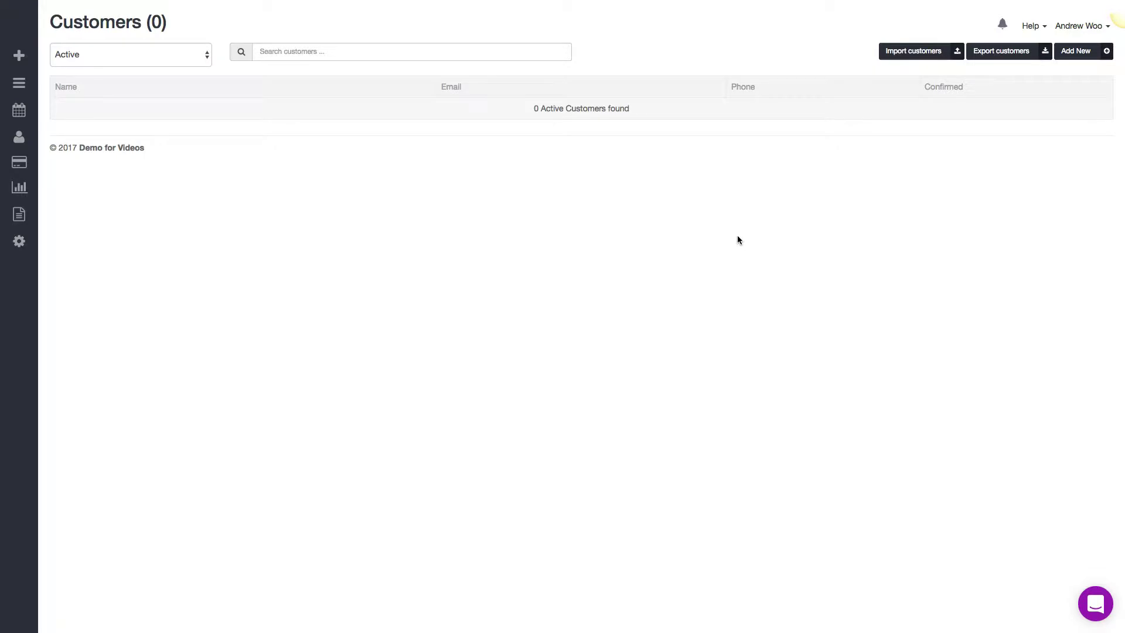
left_click(901, 53)
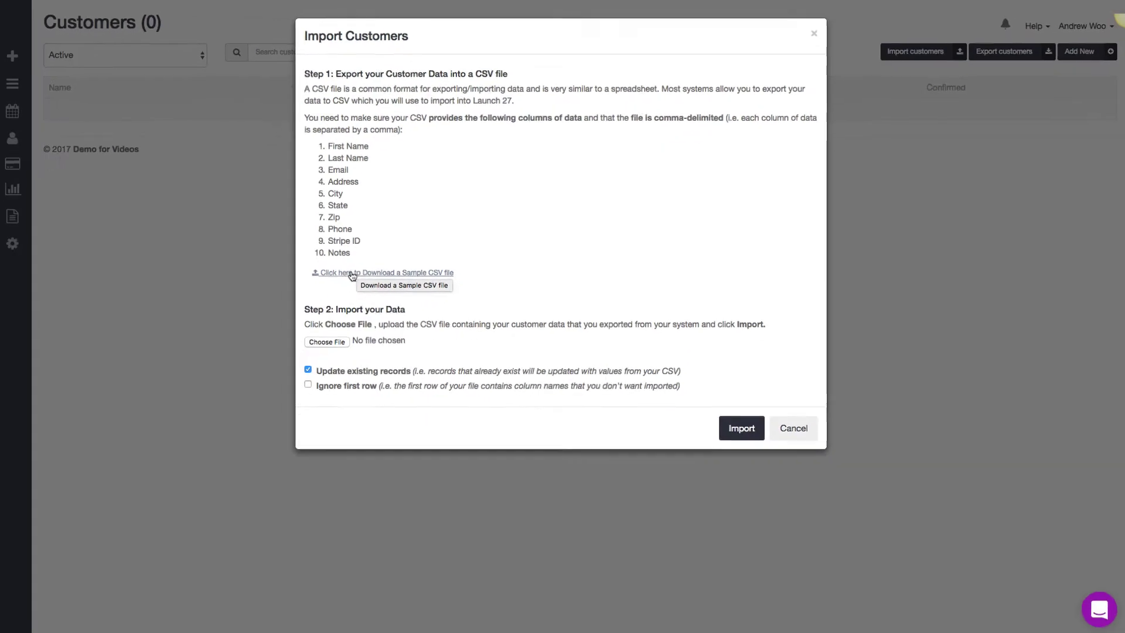
left_click(353, 270)
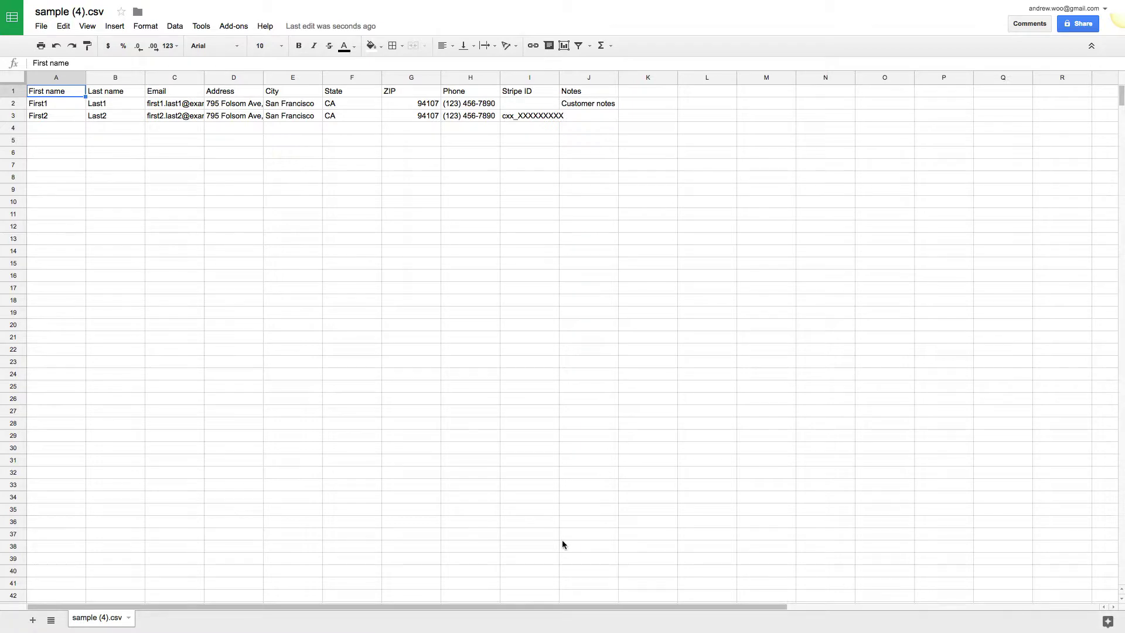
Step: Review the sample's First name and Stripe ID headers, then widen the Email column to show full addresses
left_click(363, 288)
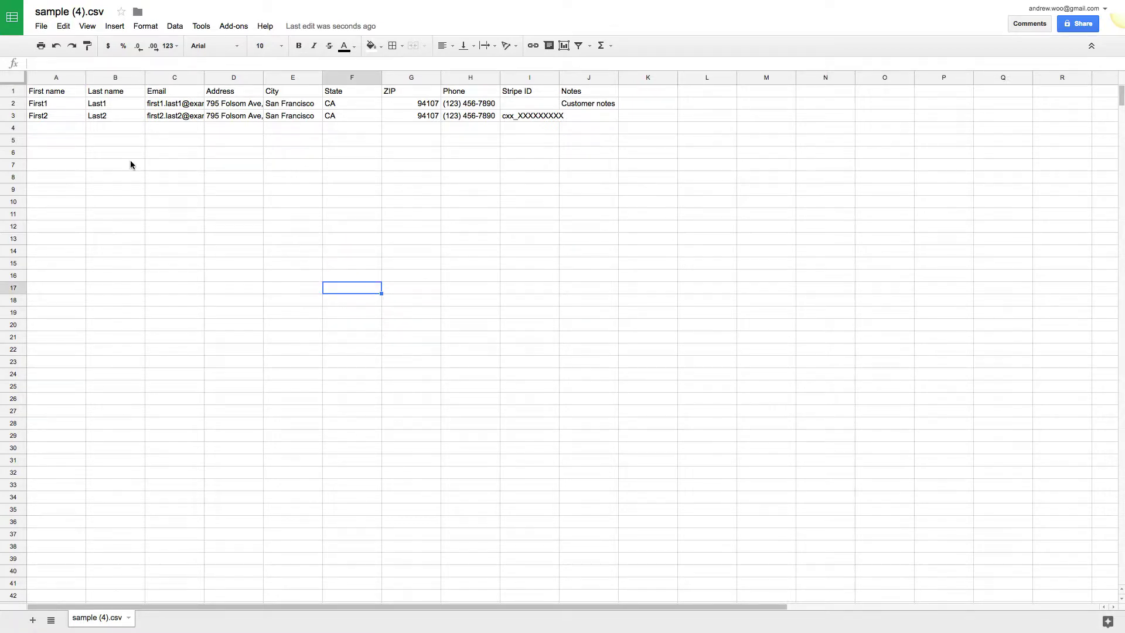
left_click(54, 92)
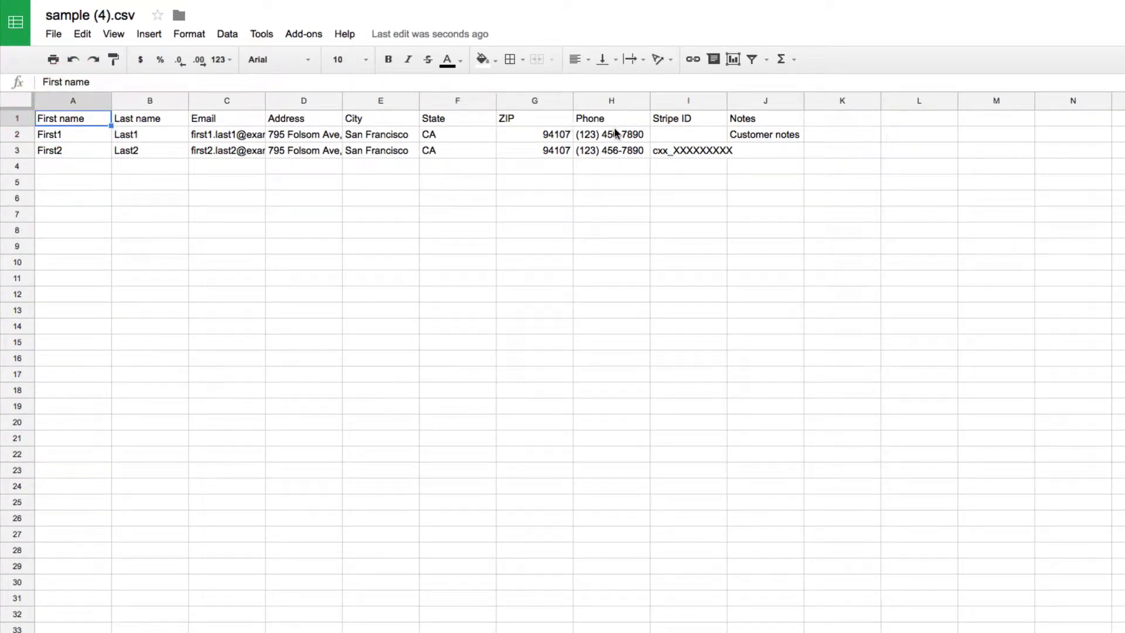
left_click(700, 117)
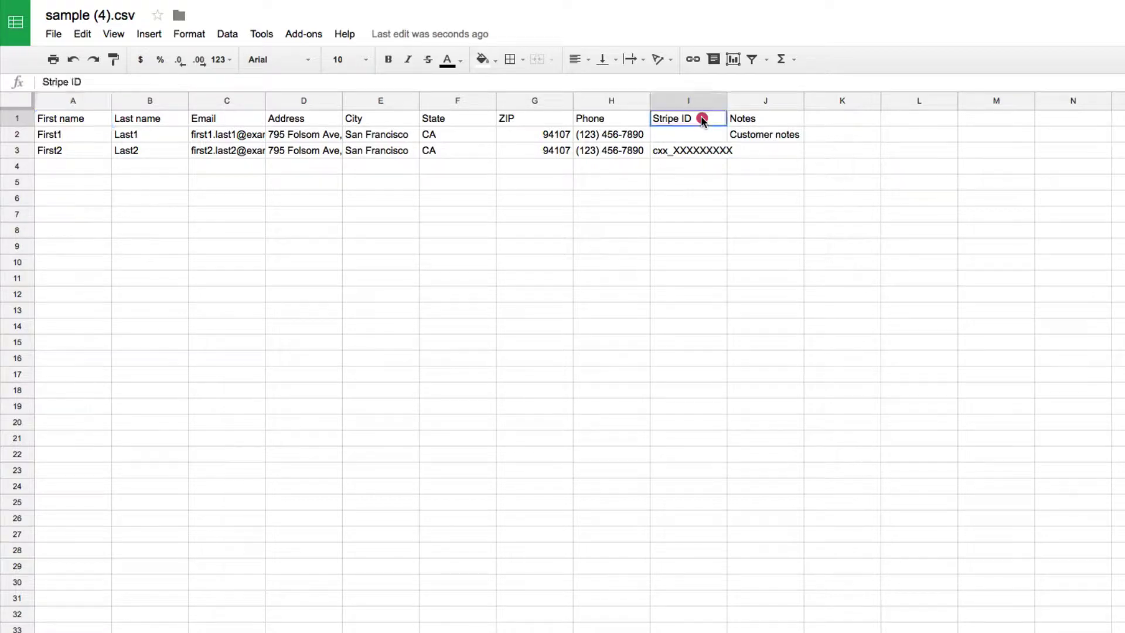
left_click(667, 99)
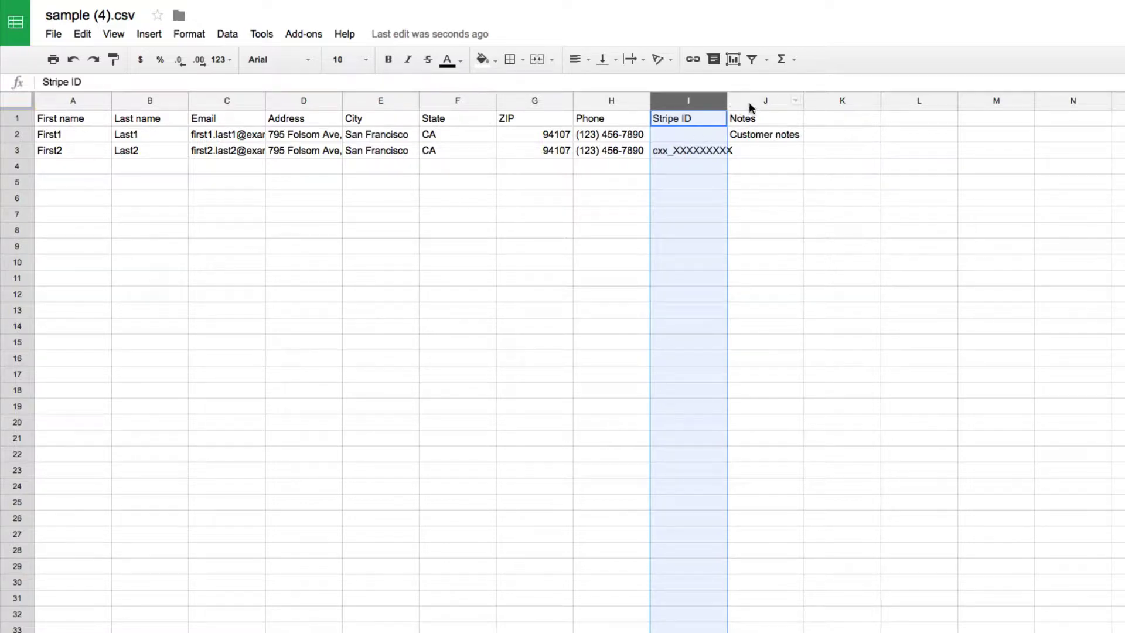
left_click(803, 104)
left_click_drag(264, 102, 342, 102)
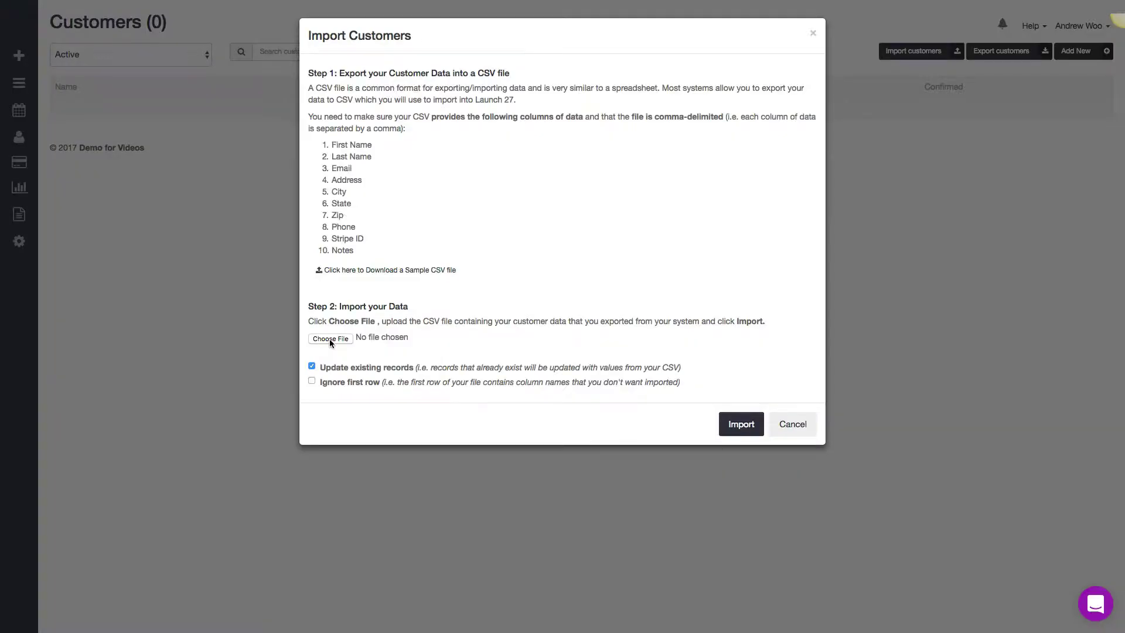
Step: Attach sample (4).csv from Downloads to the customer import and run it
left_click(330, 339)
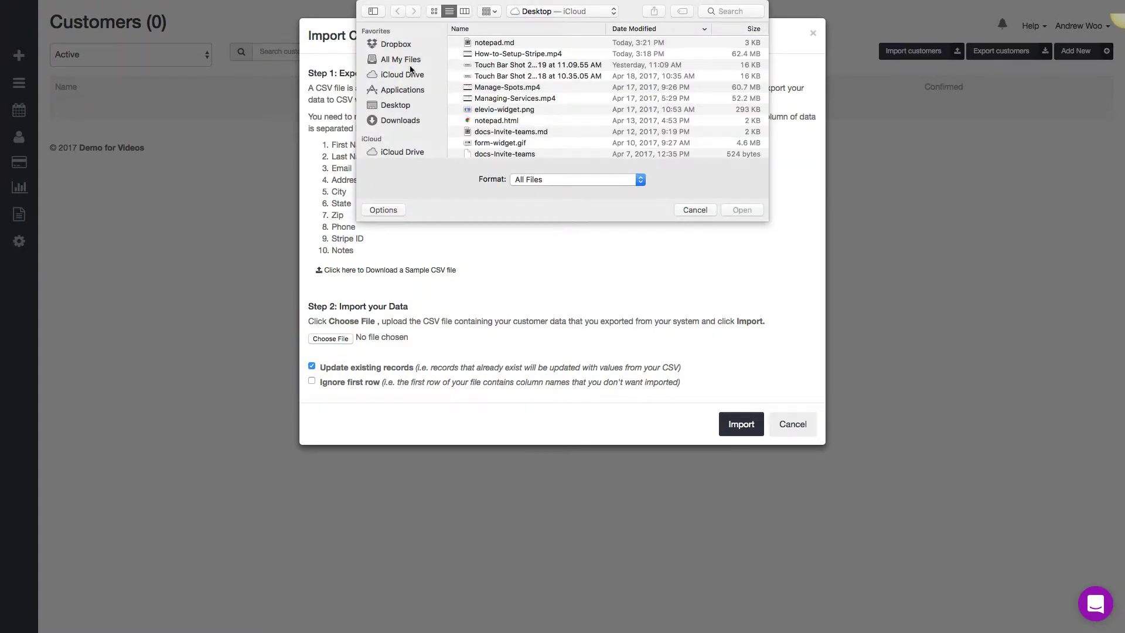
left_click(400, 120)
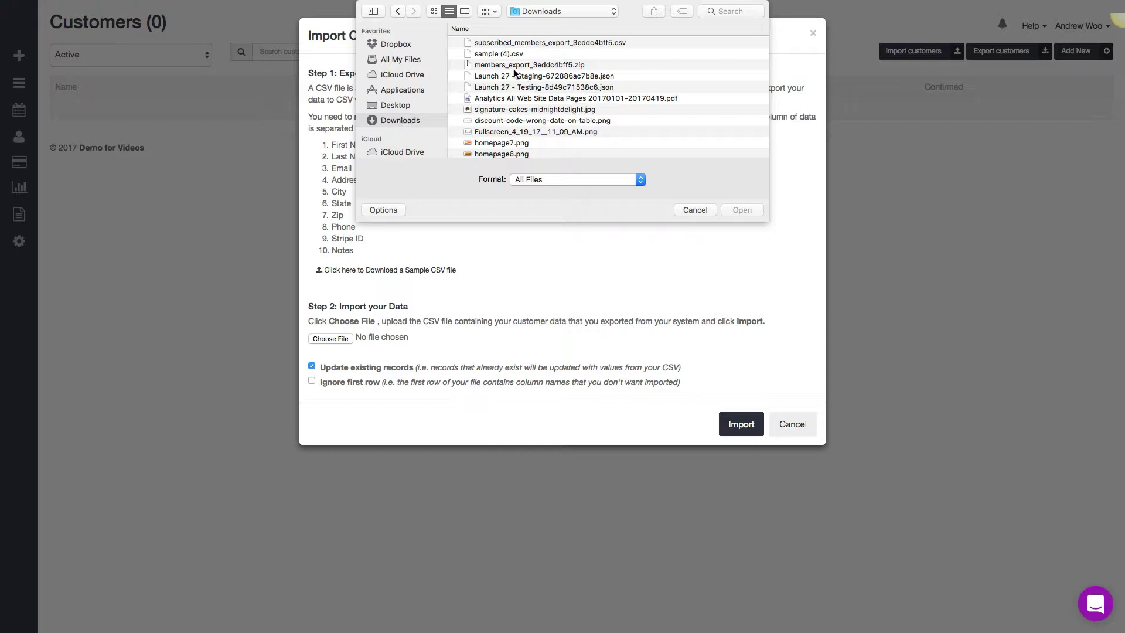
double_click(500, 54)
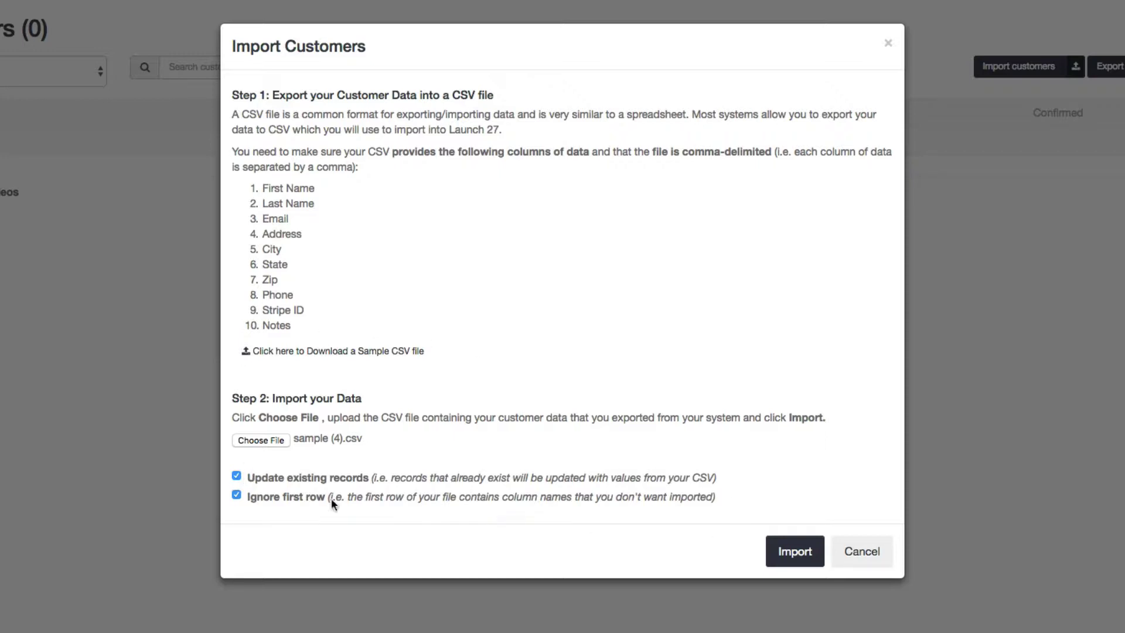
left_click(783, 557)
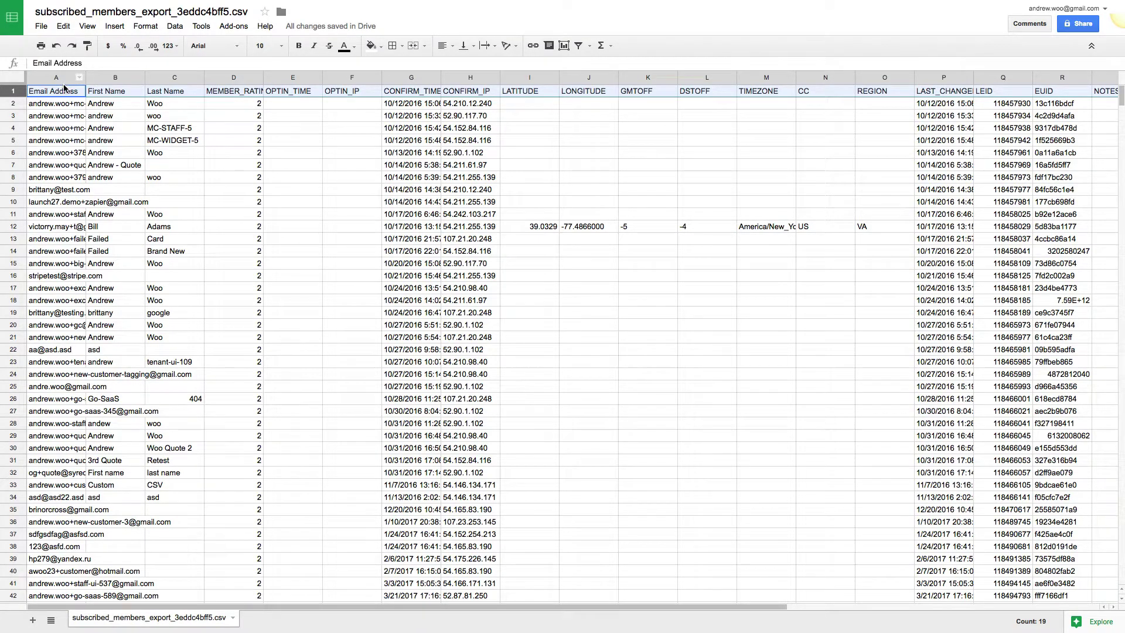
Step: Add Sheet1 with the import header row and paste the export's first names into column A
left_click(33, 621)
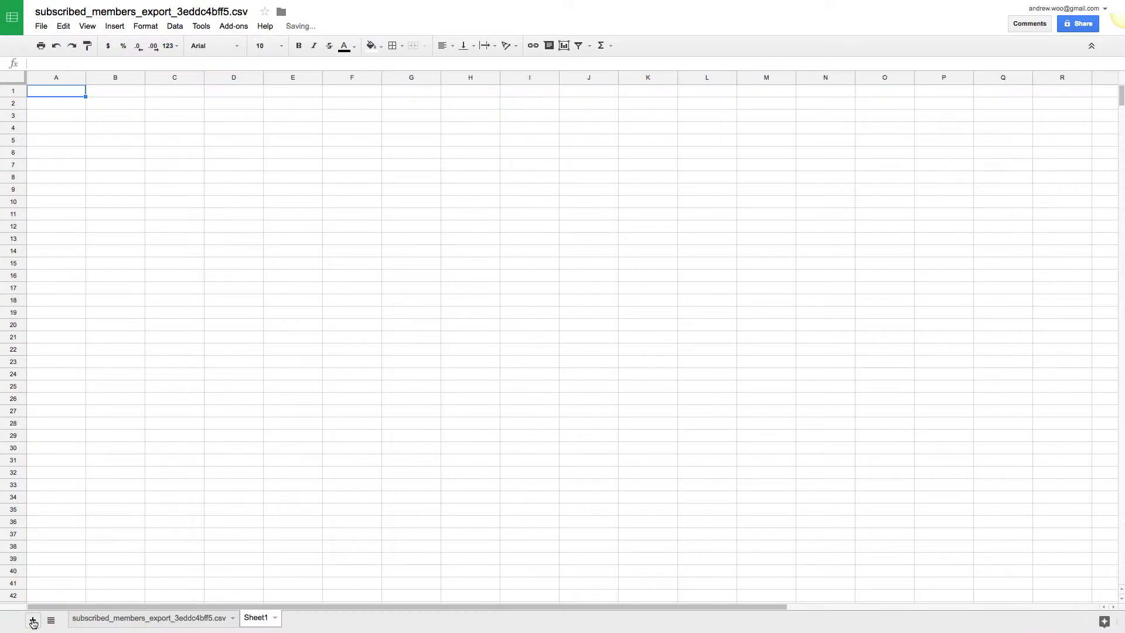
type("First name\tLast name\tEmail\tAddress\tCity\tState\tZIP\tPhone\tStripe ID\tNotes")
left_click(156, 237)
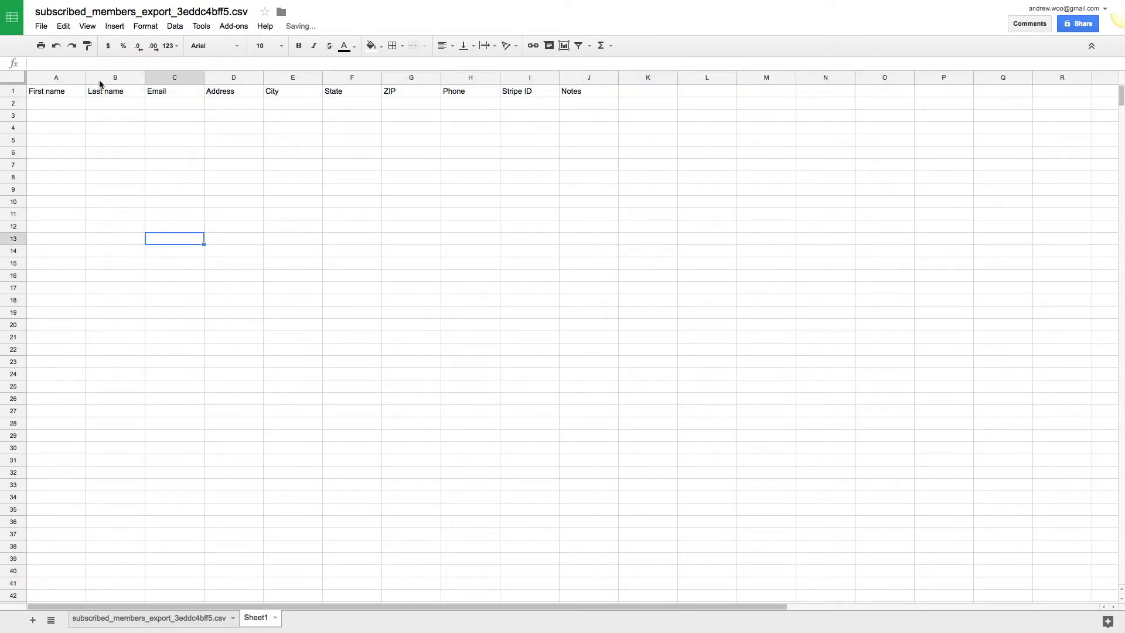
left_click(153, 620)
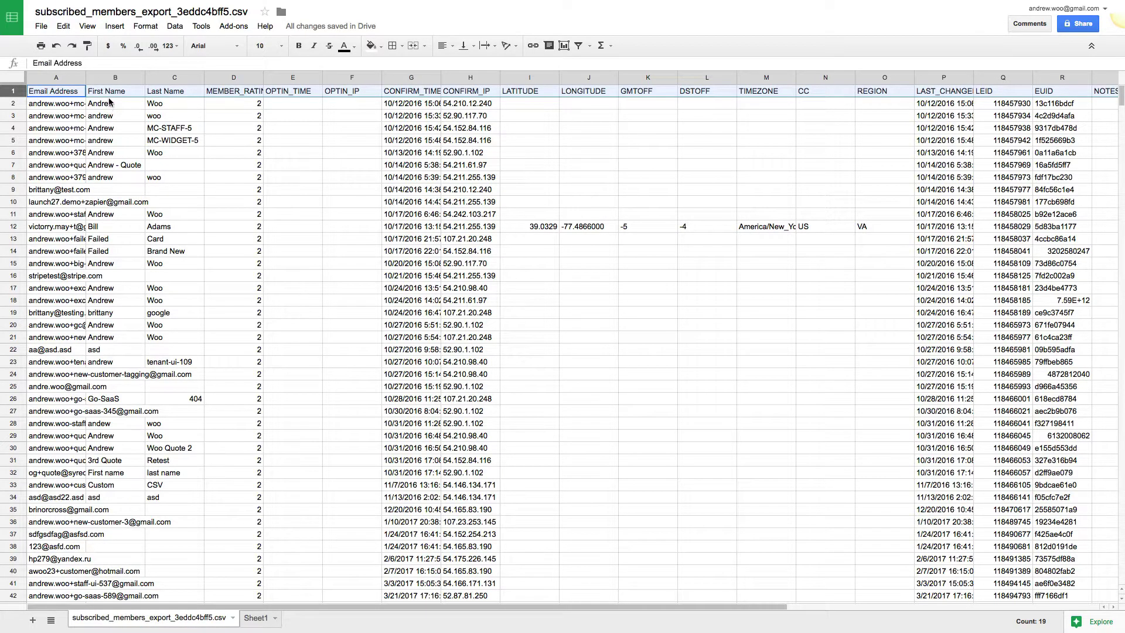
left_click(99, 78)
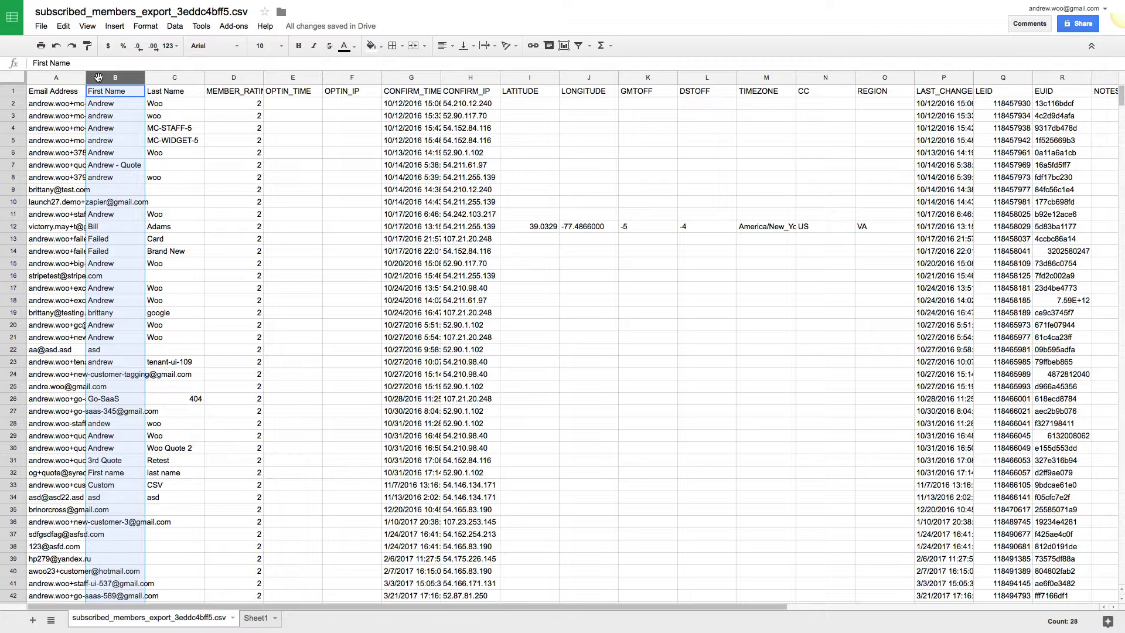
left_click(256, 618)
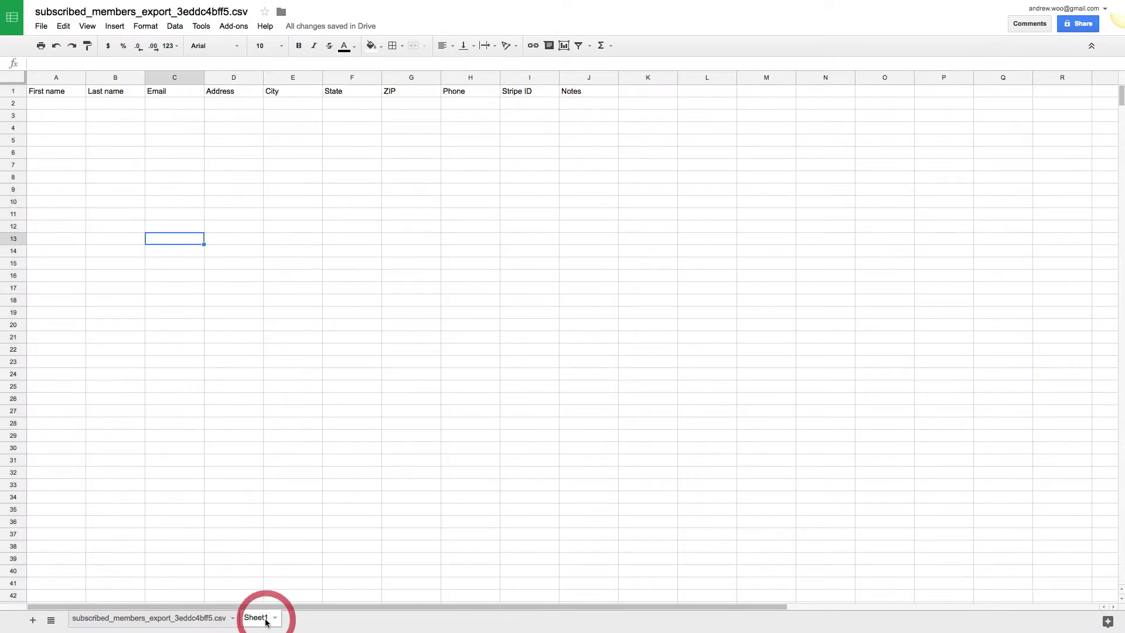
left_click(37, 77)
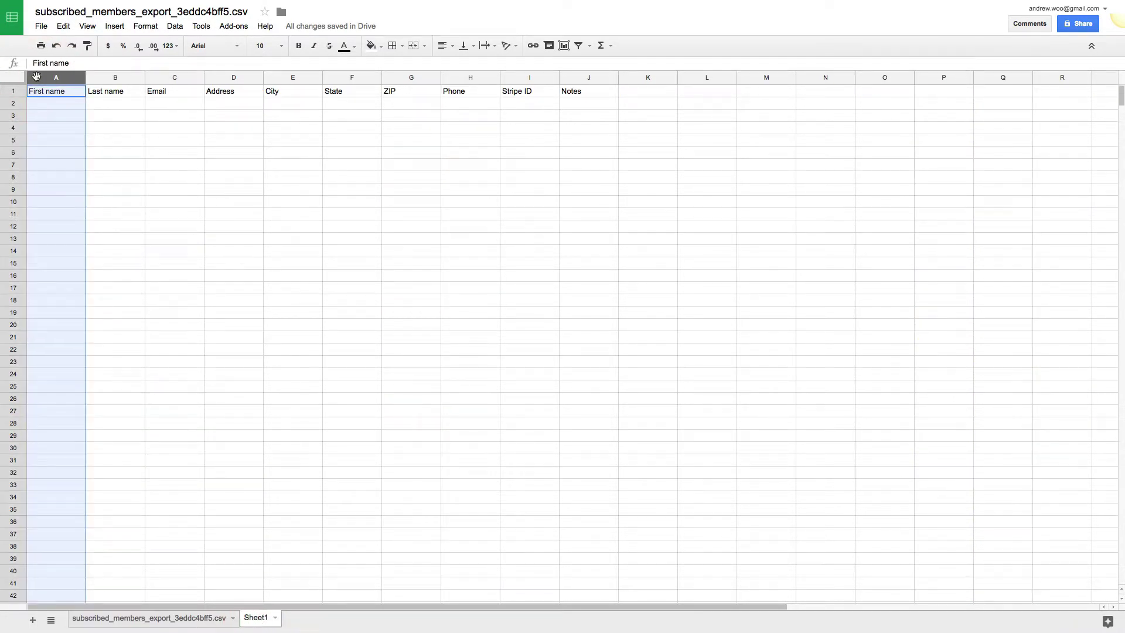
type("First Name Andrew andrew Andrew andrew Andrew Andrew - Quote andrew   Andrew Bill Failed Failed Andrew  Andrew Andrew brittany Andrew Andrew asd andrew   Go-SaaS  andew Andrew Andrew 3rd Quote First name Custom asd")
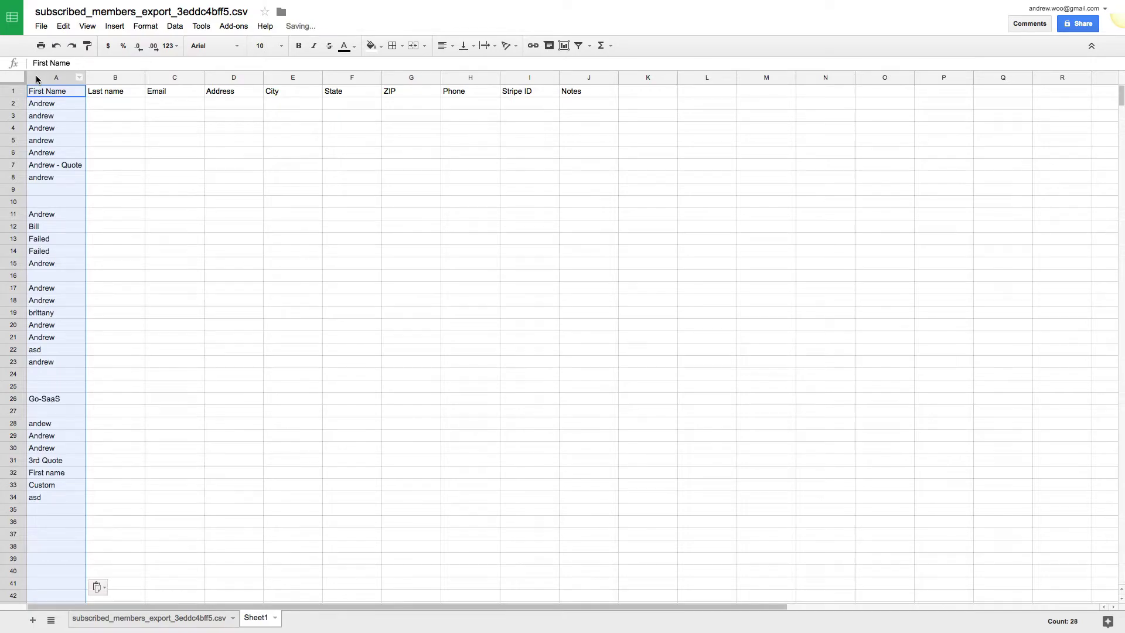
Step: Copy the export's last names and email addresses into Sheet1 beside the first names
left_click(93, 618)
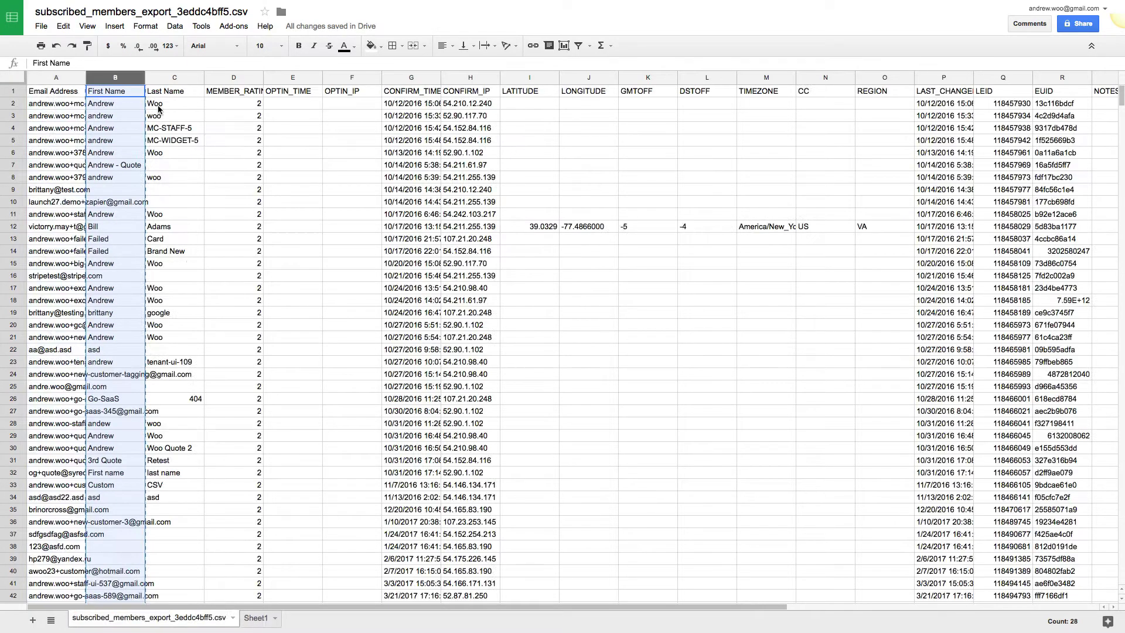
left_click(174, 77)
key("ctrl+c")
left_click(56, 77)
key("ctrl+c")
left_click(255, 619)
key("ctrl+v")
left_click(149, 618)
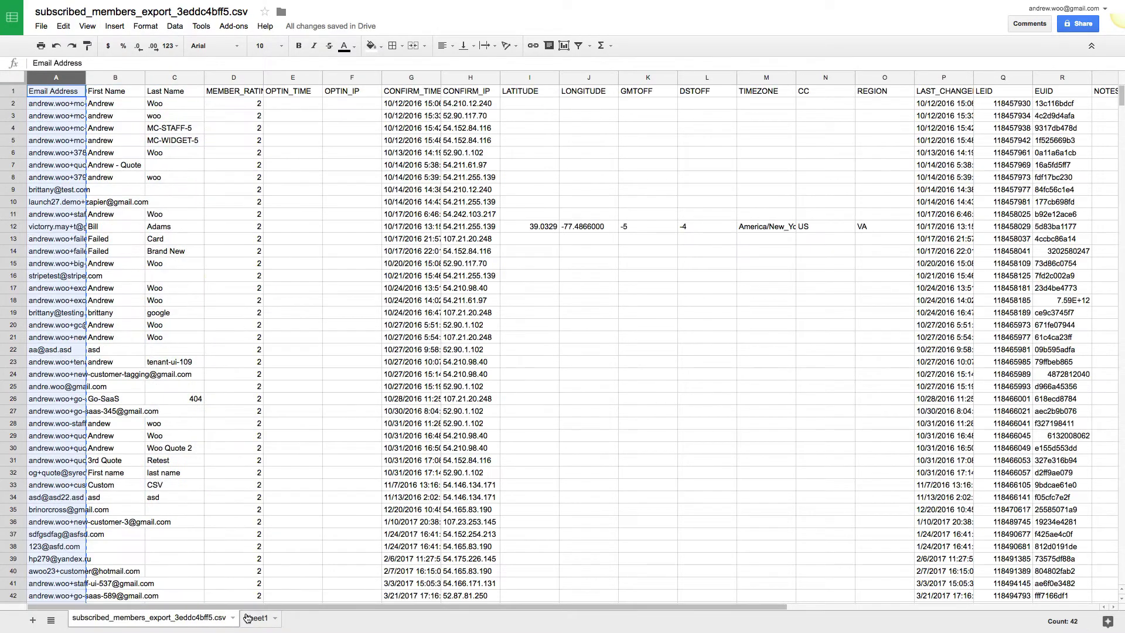
scroll(373, 500, "right", 7)
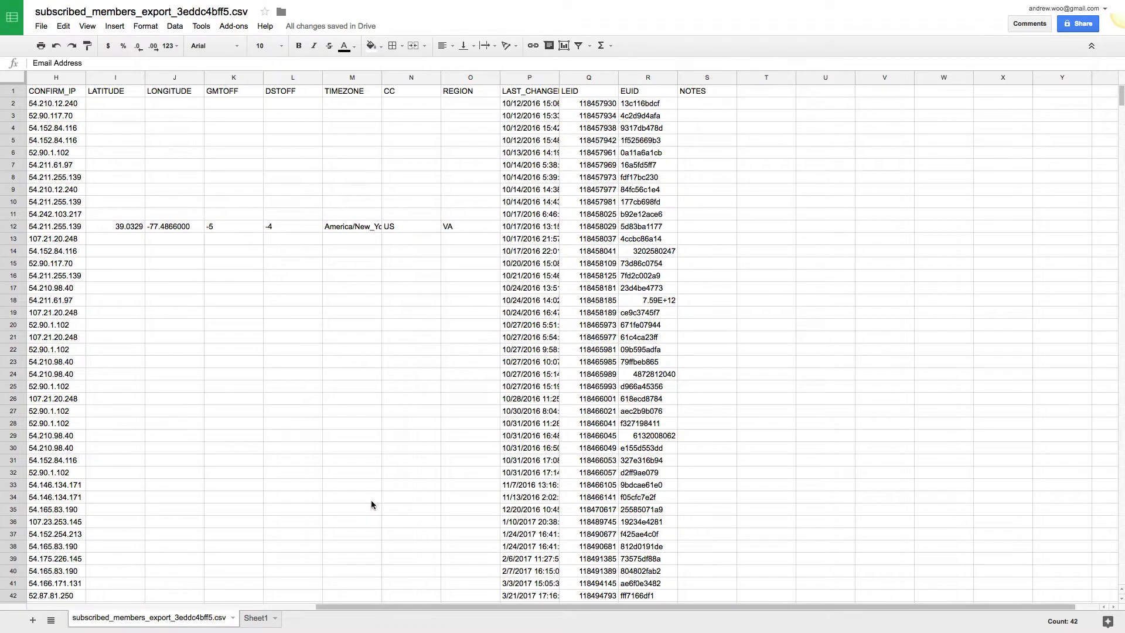
left_click(255, 619)
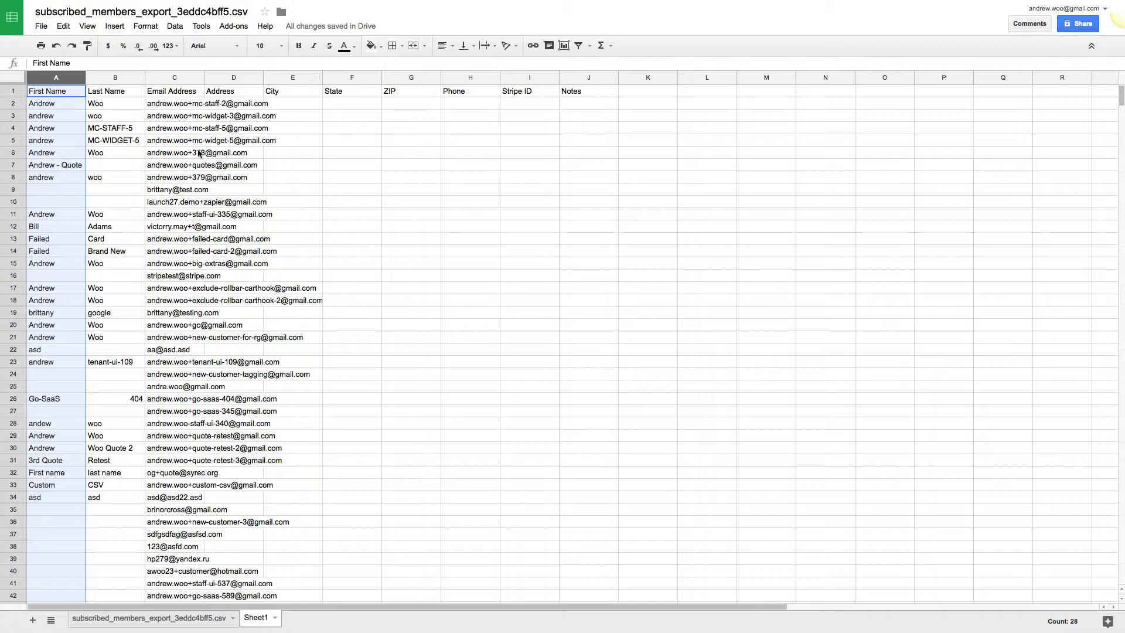
left_click(140, 620)
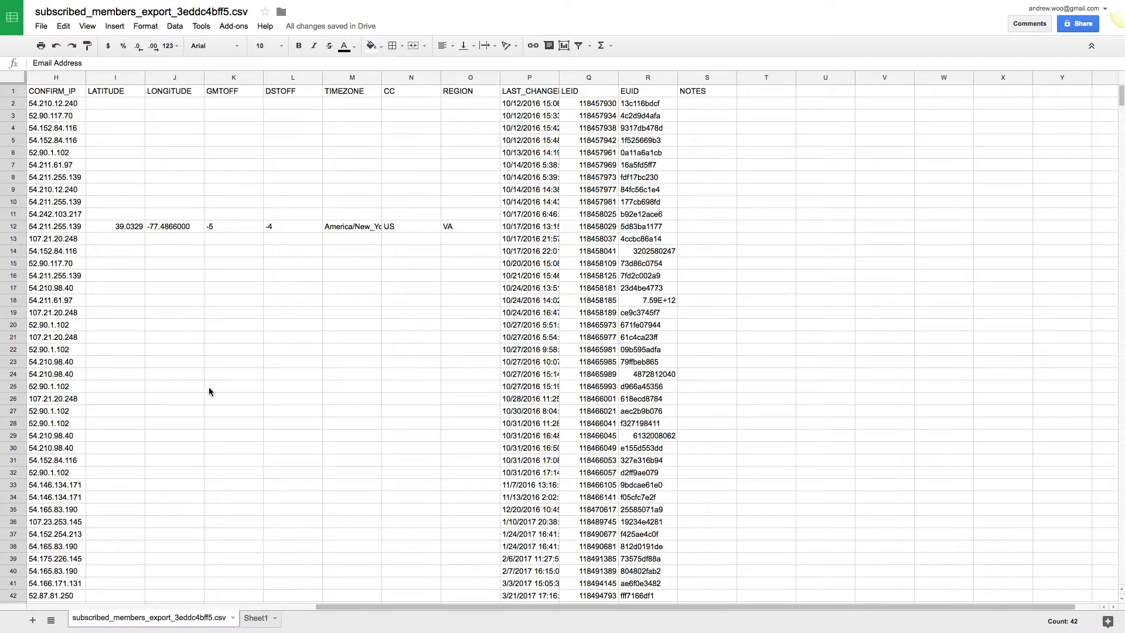
scroll(209, 392, "left", 10)
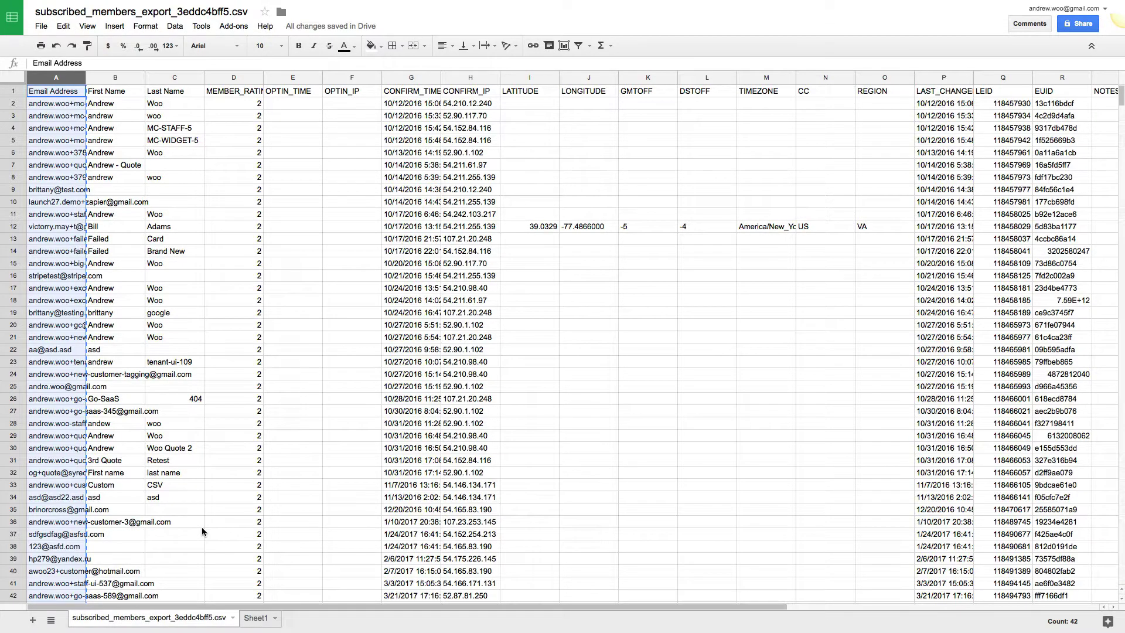
left_click(255, 617)
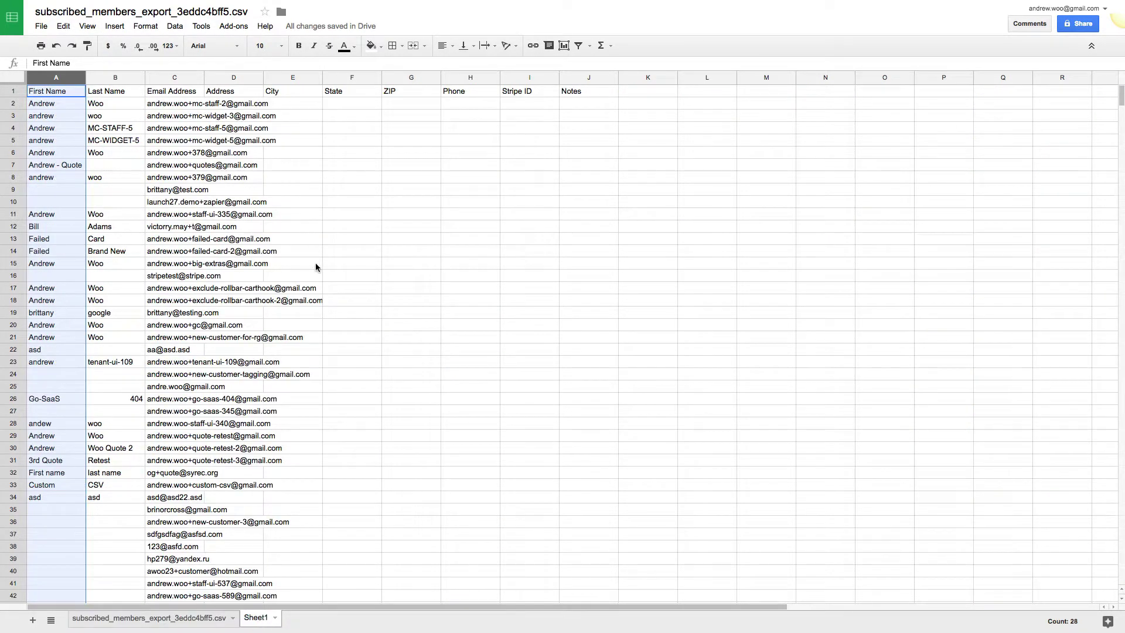
left_click(71, 193)
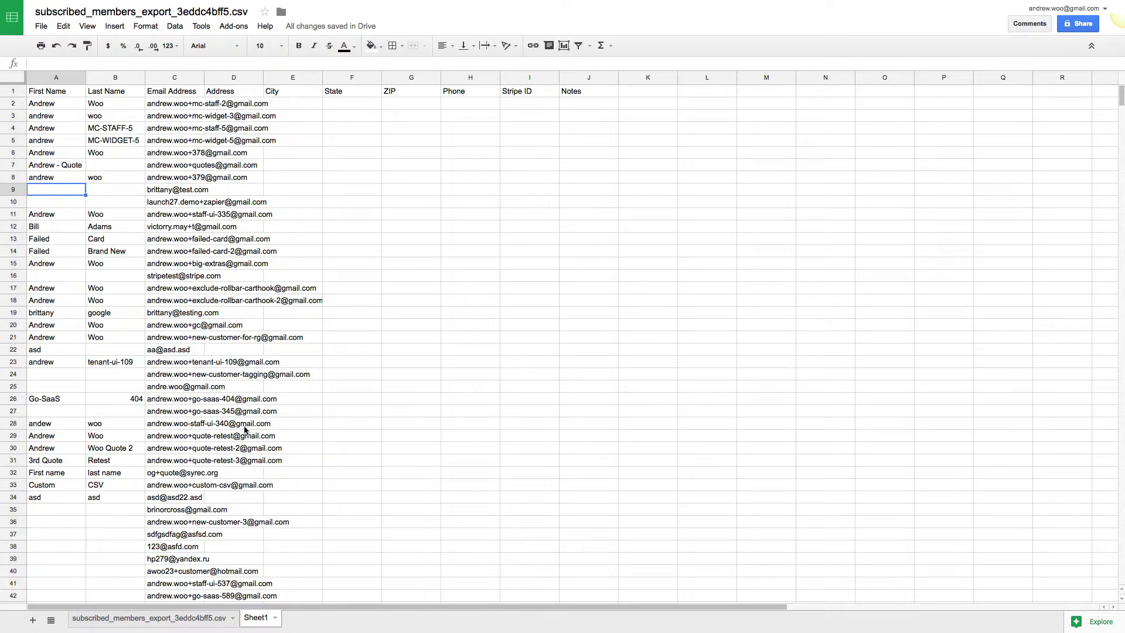
left_click(177, 354)
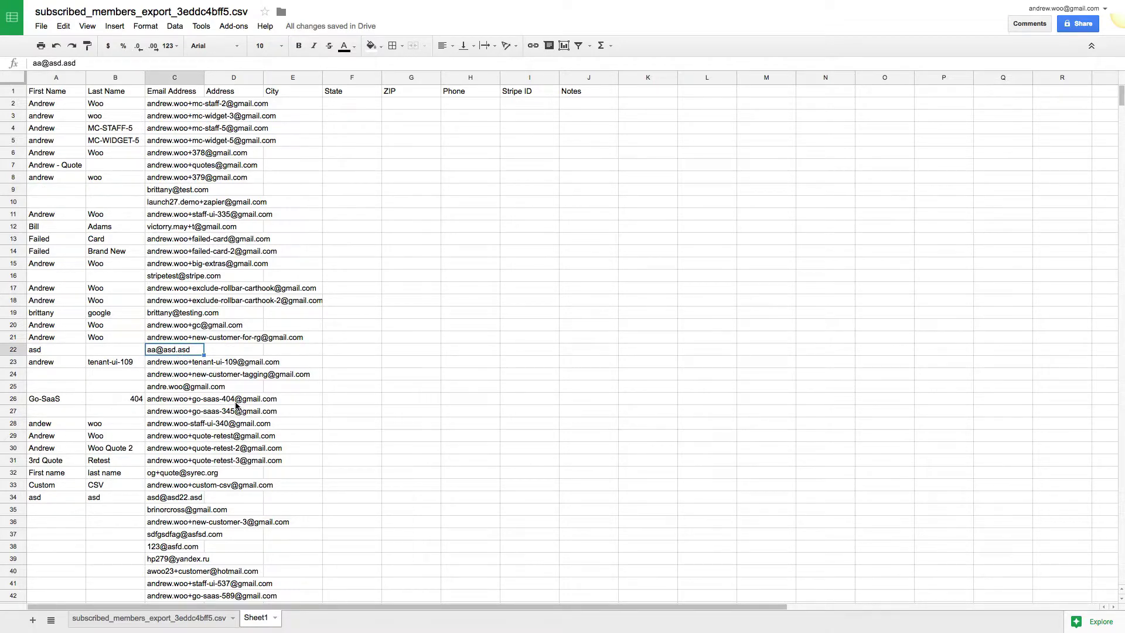
key("Delete")
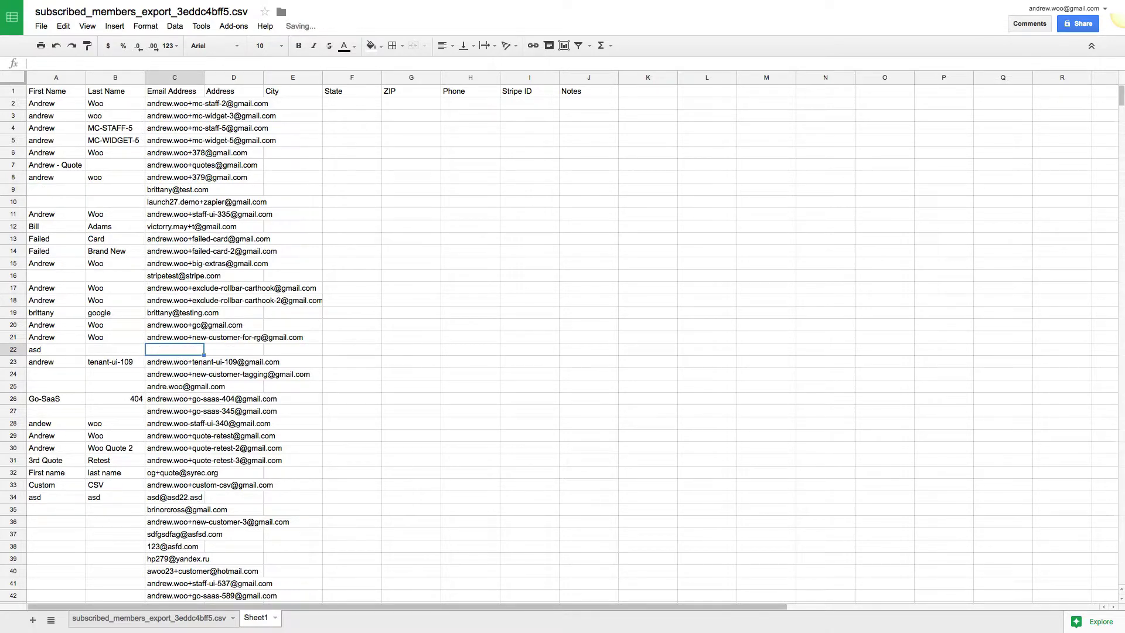
left_click(305, 368)
left_click(166, 350)
double_click(166, 350)
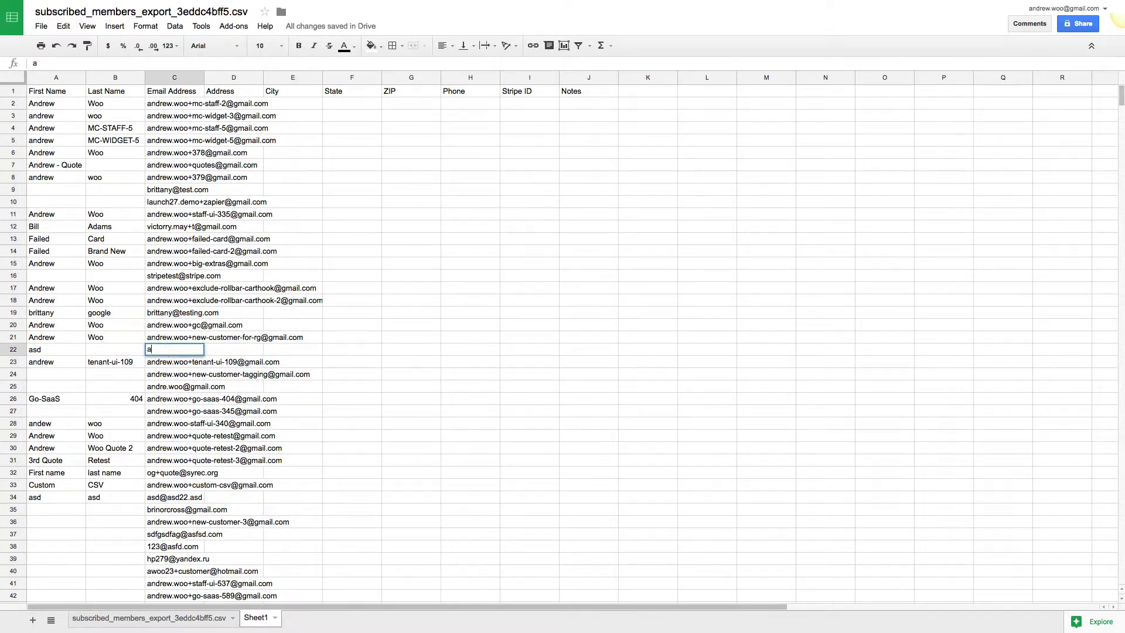
type("ad")
key("BackSpace")
type("sd")
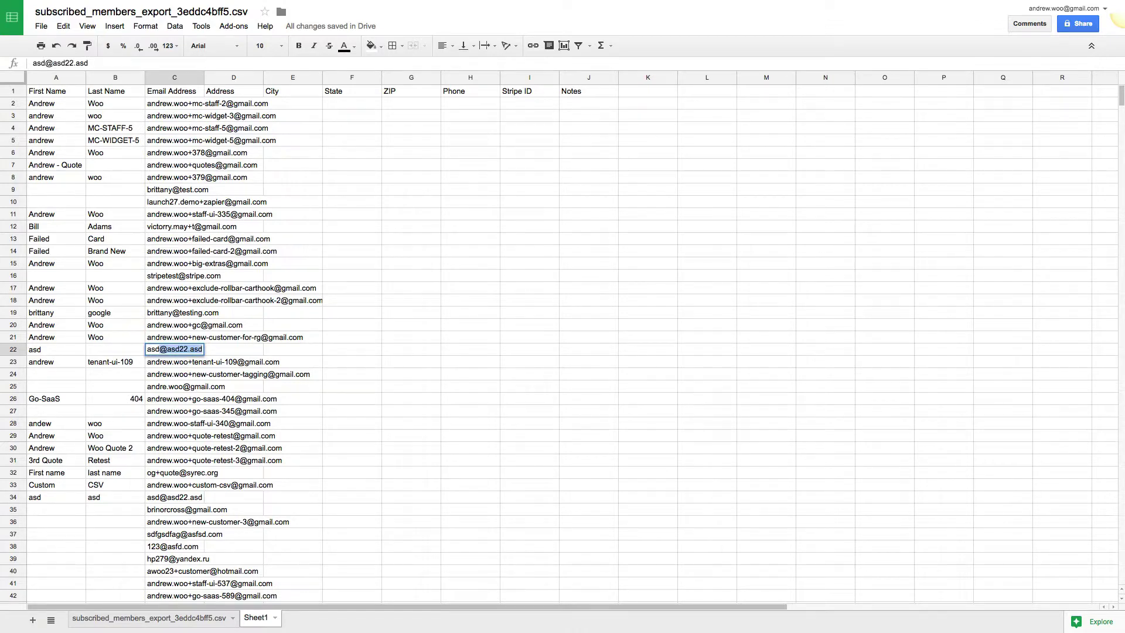
type("@test.com")
double_click(152, 350)
type("andrew")
key("Return")
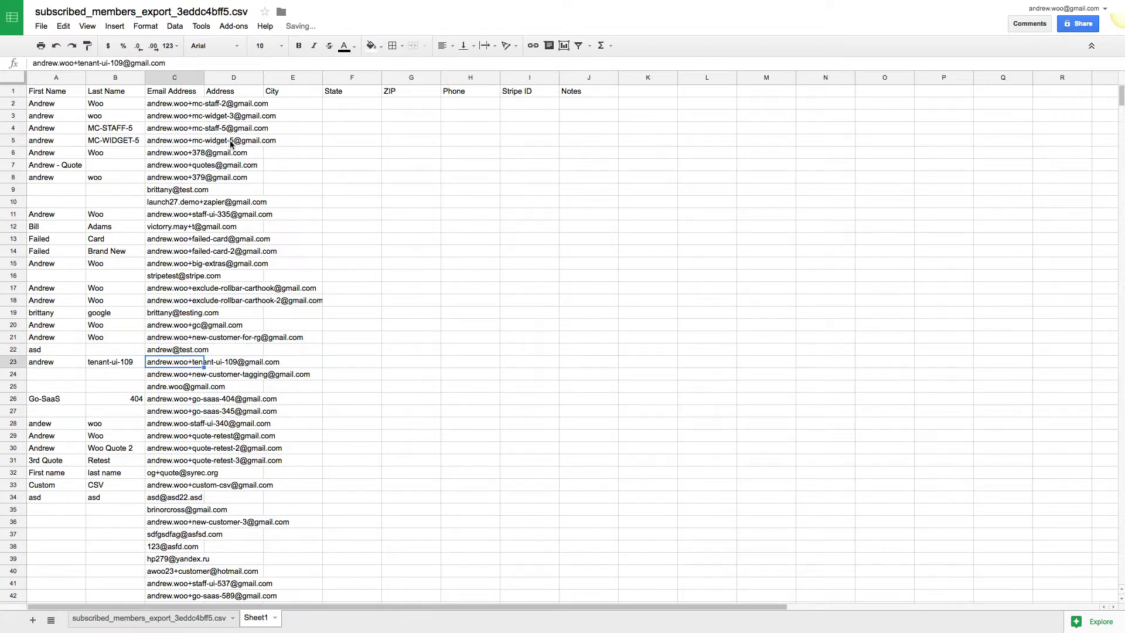
left_click_drag(205, 77, 274, 75)
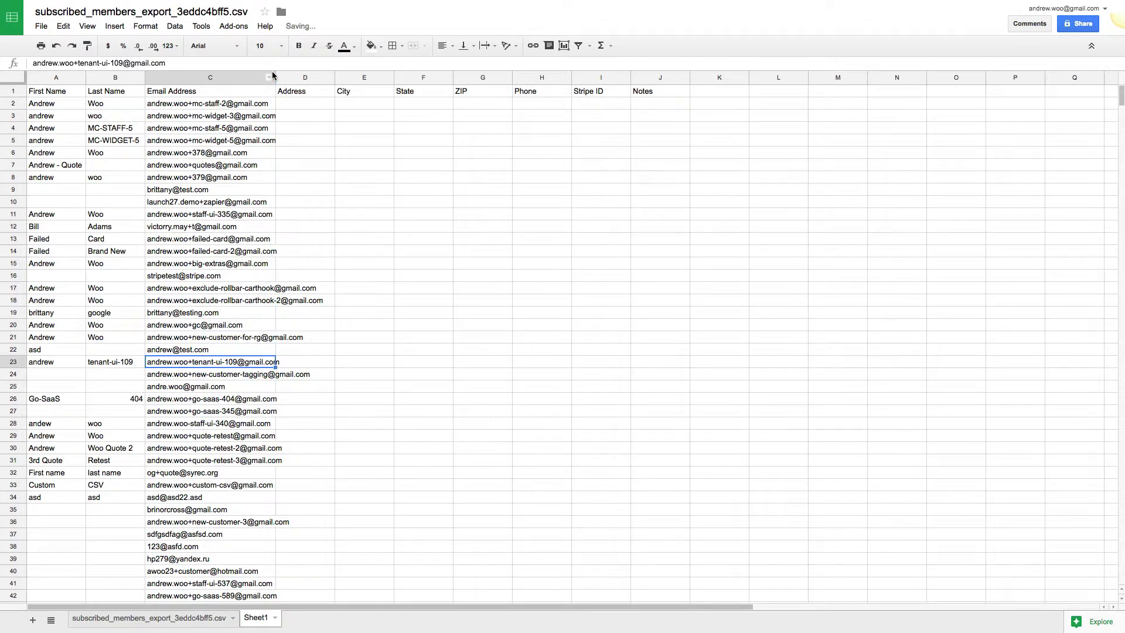
left_click(68, 193)
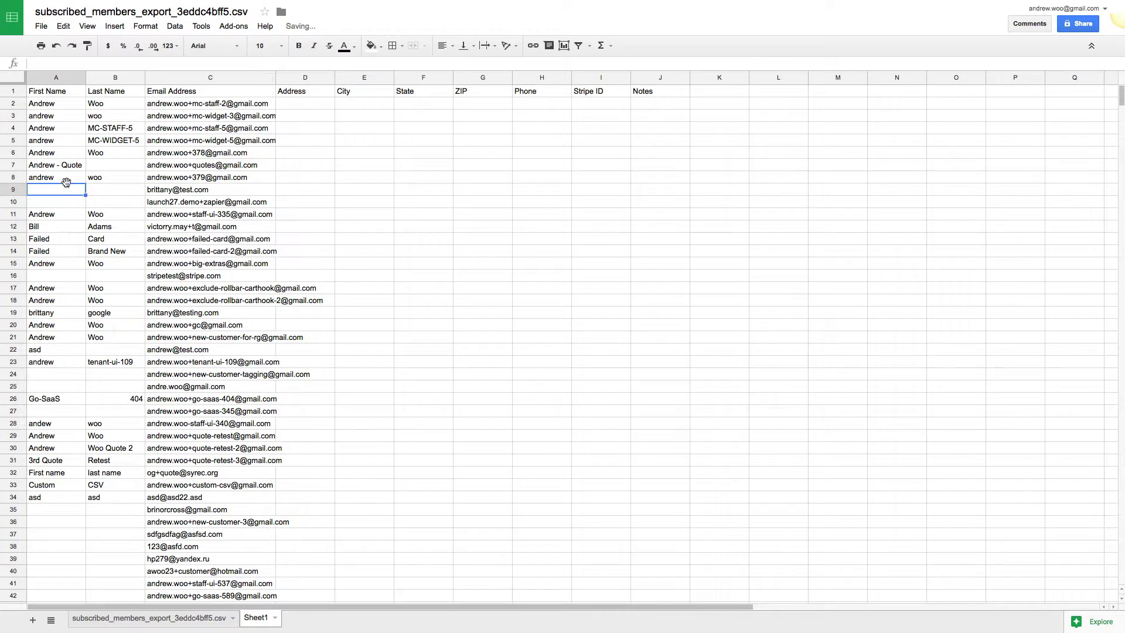
left_click(66, 181)
left_click_drag(84, 183, 82, 206)
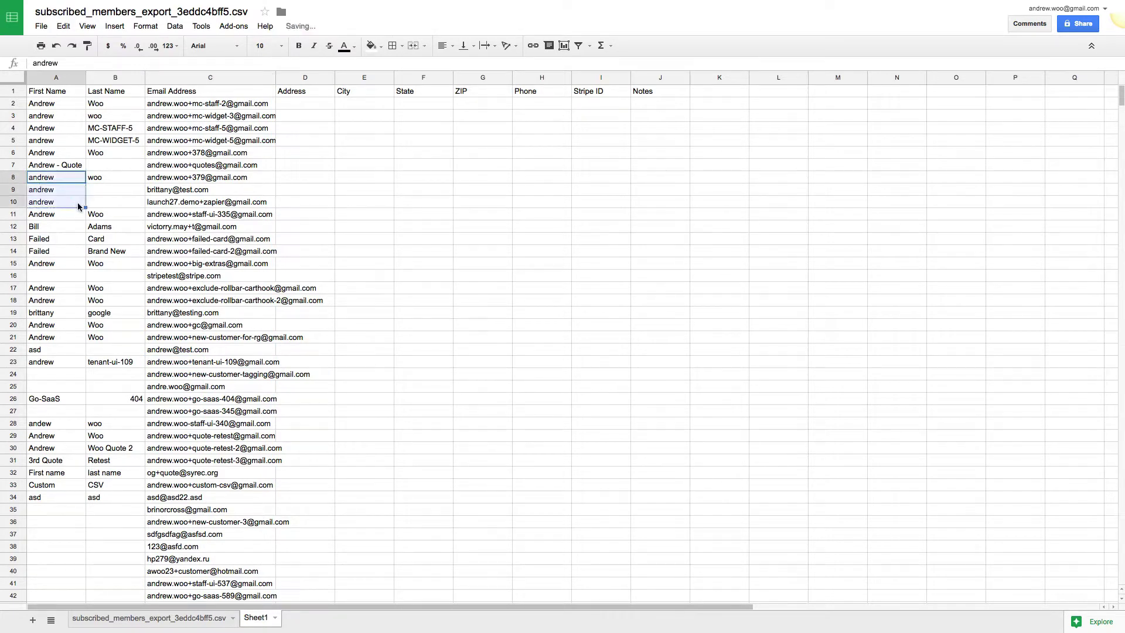
left_click(134, 177)
left_click(131, 156)
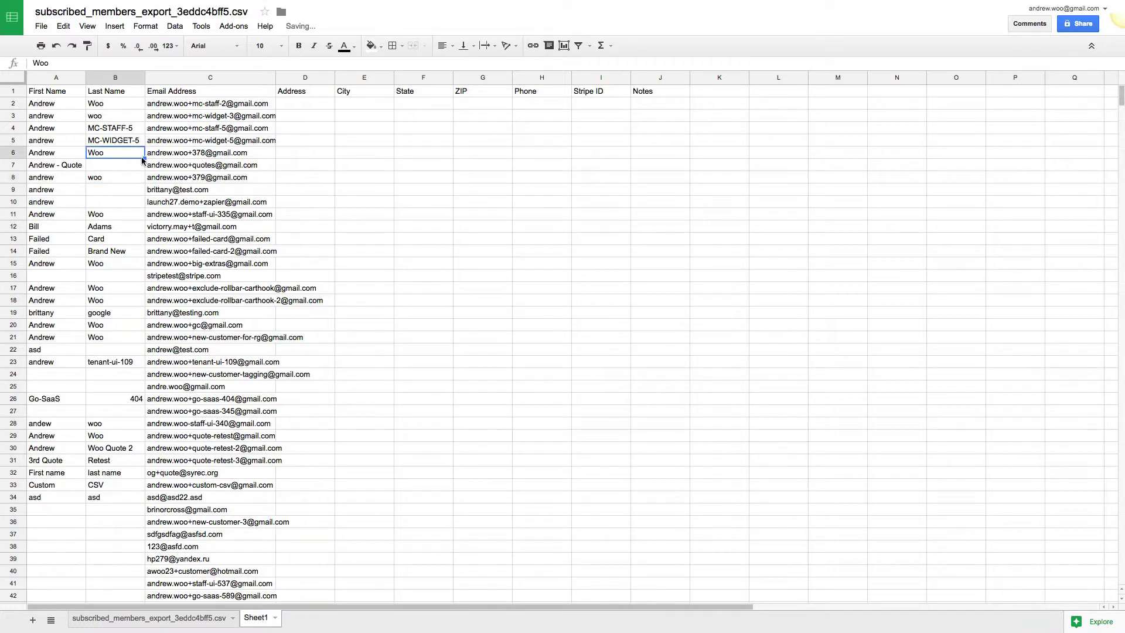
left_click_drag(144, 158, 136, 203)
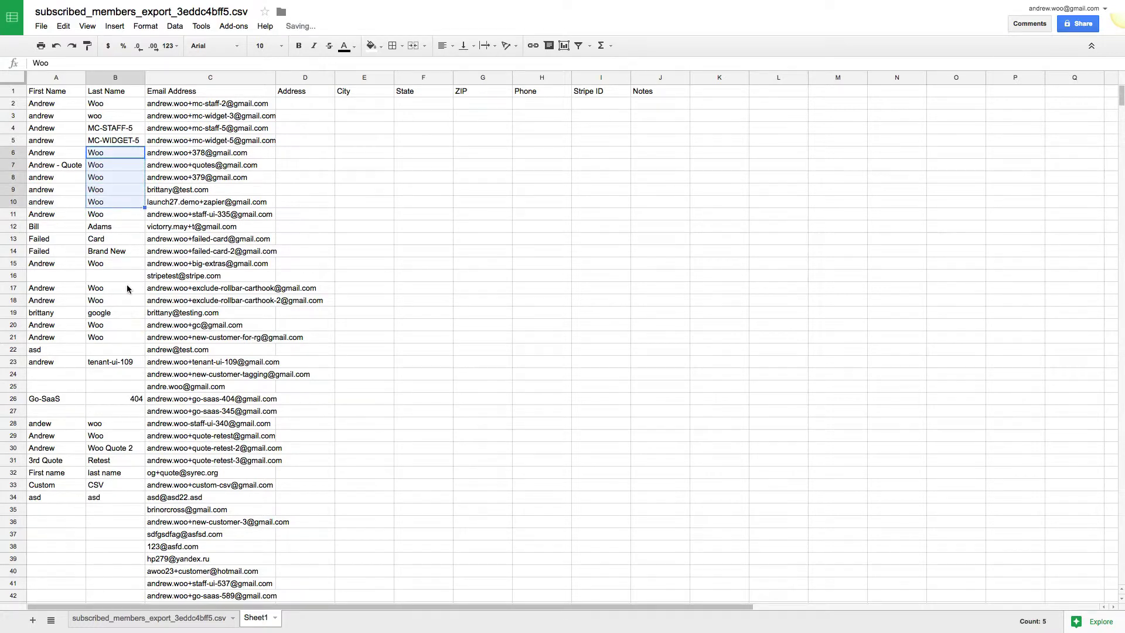
left_click_drag(56, 263, 115, 263)
Step: Fill the remaining blank first and last names, including A24–A25 with andrew
left_click_drag(144, 269, 144, 276)
left_click(56, 362)
left_click_drag(85, 367, 85, 390)
left_click(115, 361)
left_click_drag(145, 368, 145, 393)
left_click_drag(56, 399, 144, 410)
left_click(115, 337)
left_click_drag(144, 342, 144, 355)
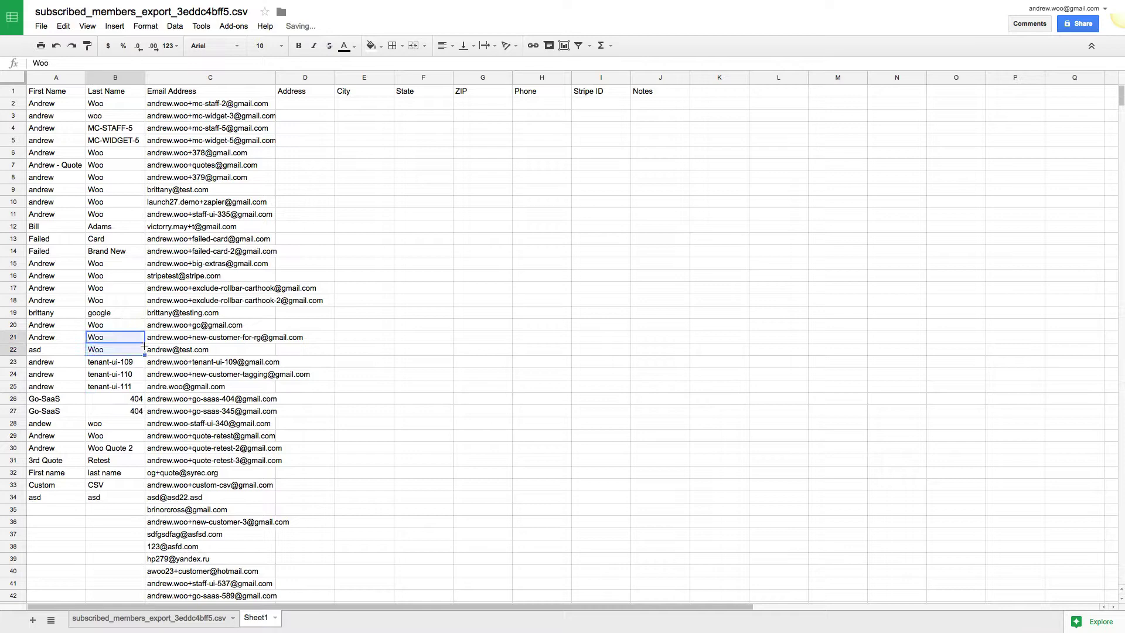
scroll(176, 293, "down", 4)
left_click(175, 275)
key("ctrl+shift+Down")
key("BackSpace")
type("=CONCATENATE(")
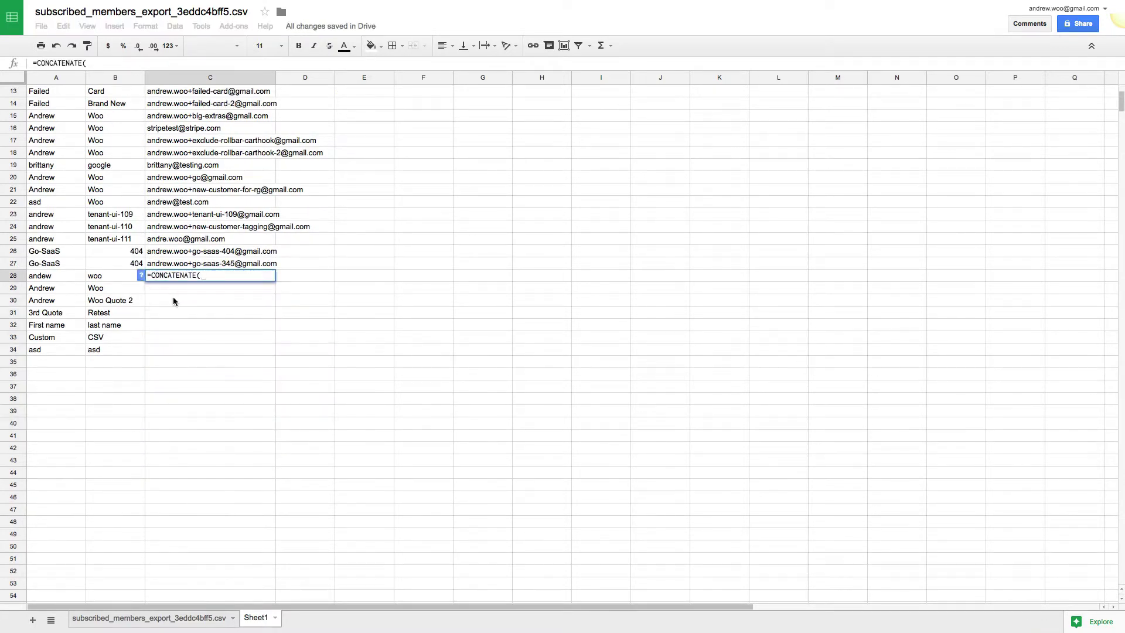
type("A28, B28, \"@test.com\")")
key("Return")
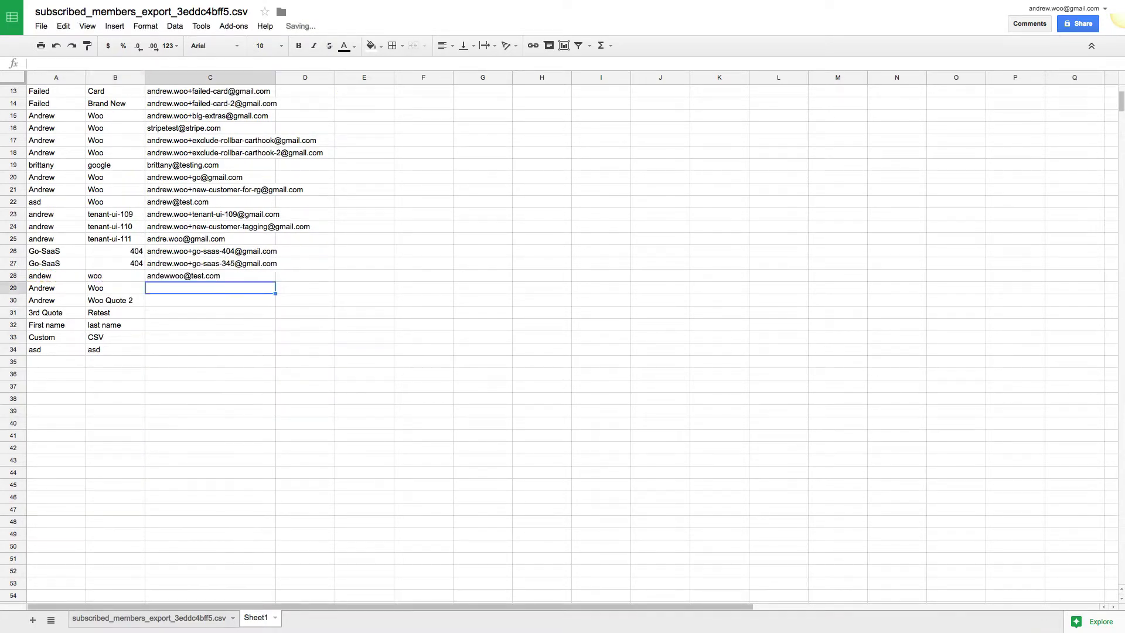
left_click_drag(275, 282, 274, 356)
Step: Remove stray spaces from the names in rows 32 and 30, making B30 WooQuote2
double_click(47, 325)
key("BackSpace")
key("Return")
double_click(105, 324)
key("BackSpace")
key("Return")
key("Return")
double_click(125, 300)
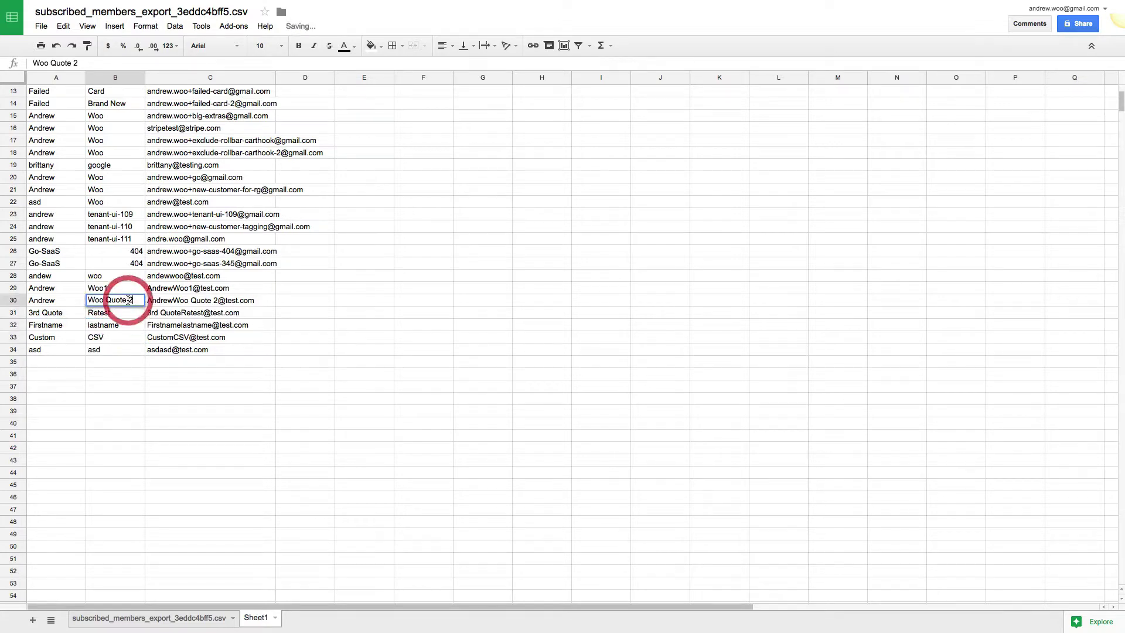
key("BackSpace")
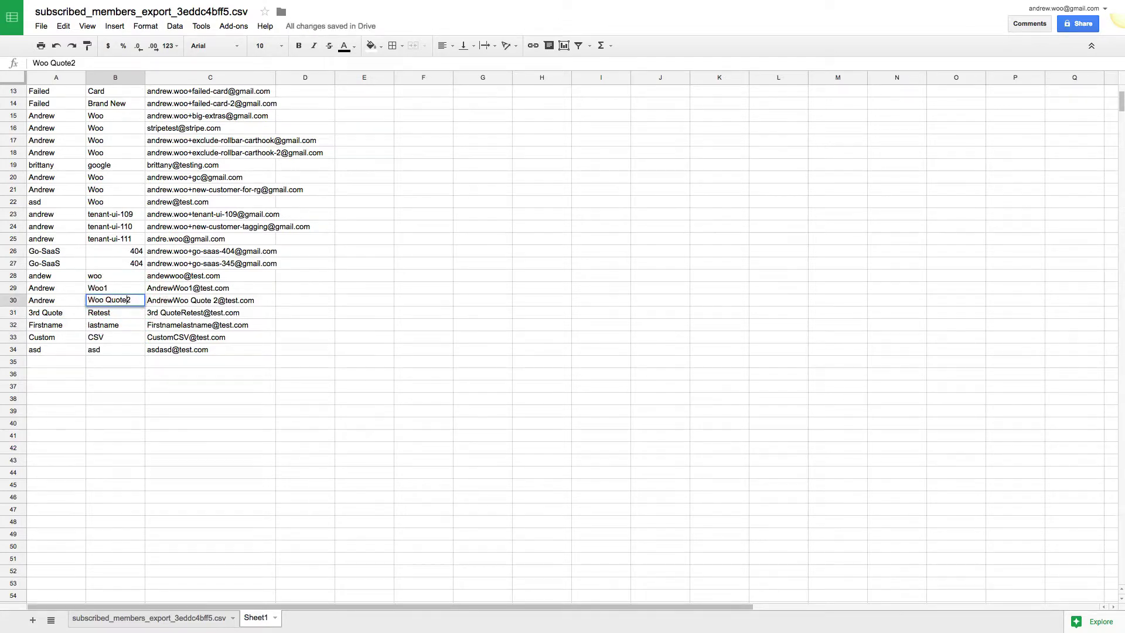
left_click(109, 300)
key("BackSpace")
key("Return")
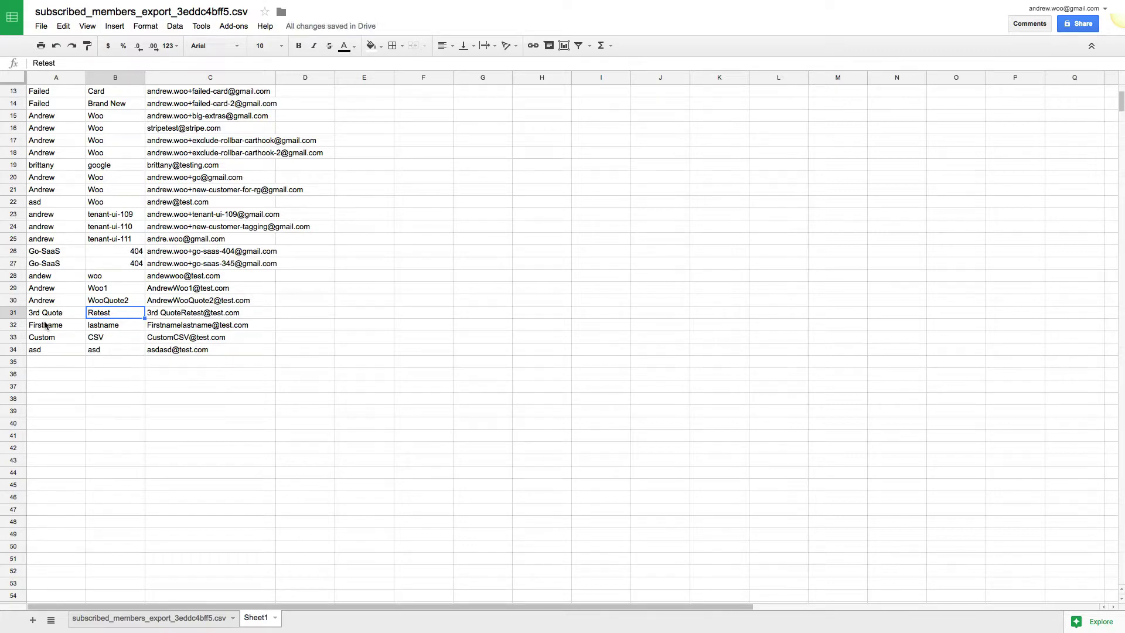
Step: Delete row 31, the 3rd Quote customer, from Sheet1
left_click(12, 312)
right_click(12, 312)
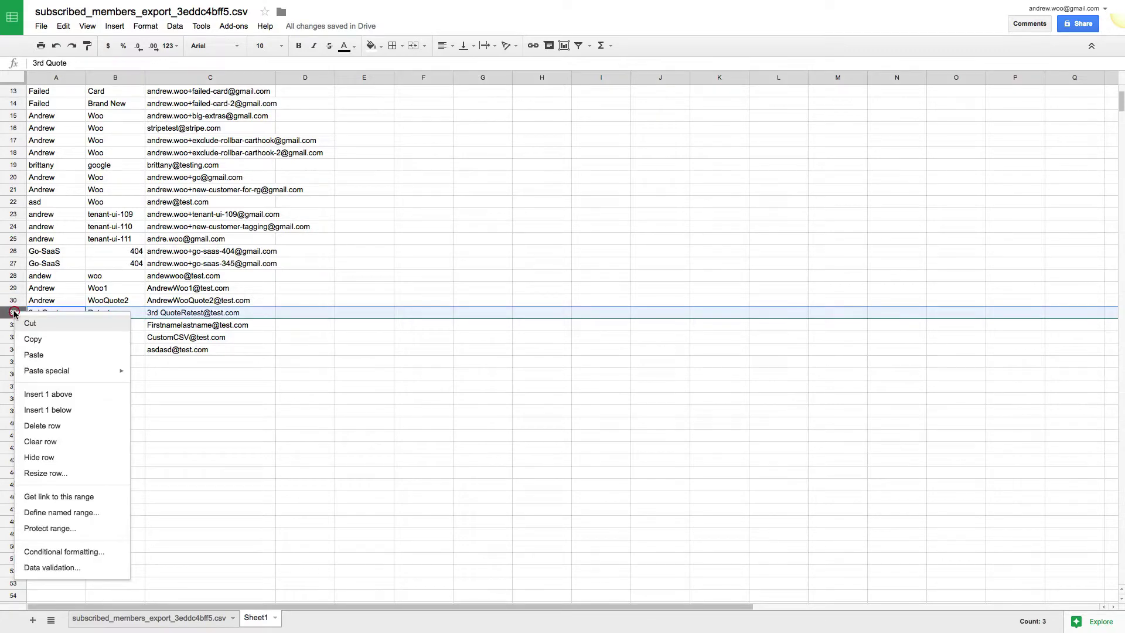
left_click(52, 425)
scroll(247, 425, "up", 3)
scroll(247, 426, "up", 1)
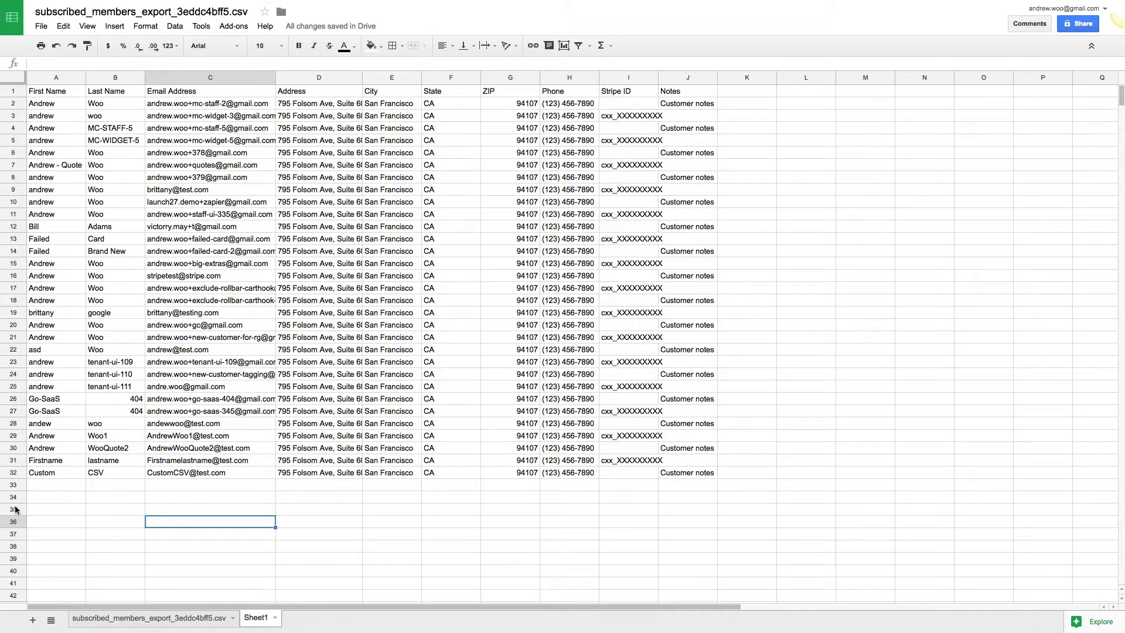
left_click(11, 485)
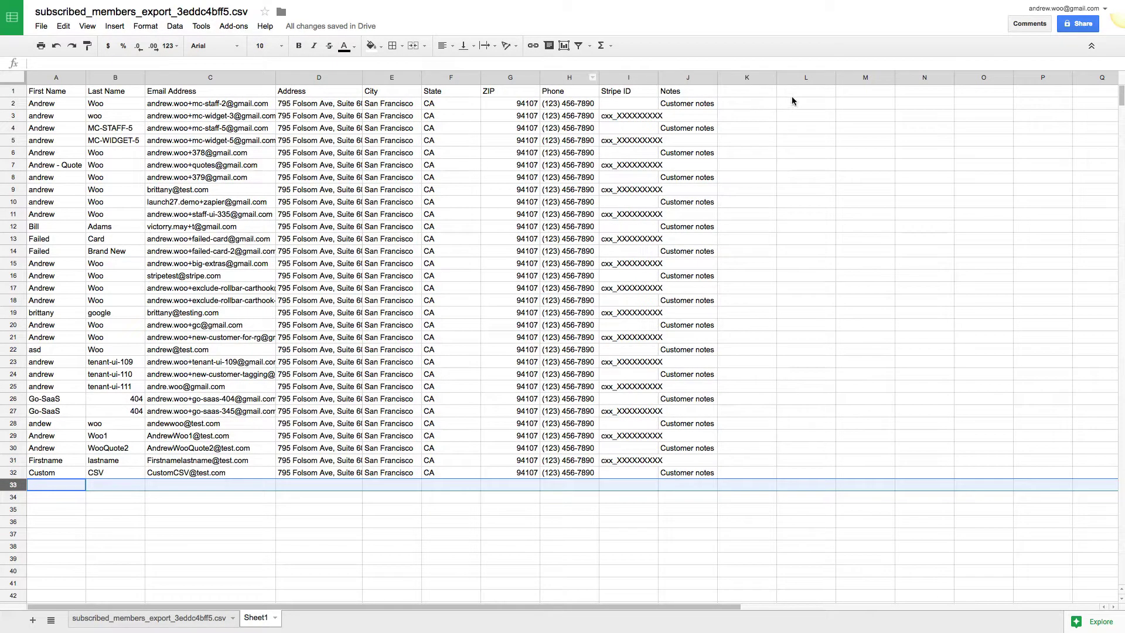
Step: Select the empty columns K through Z and delete them
left_click(736, 78)
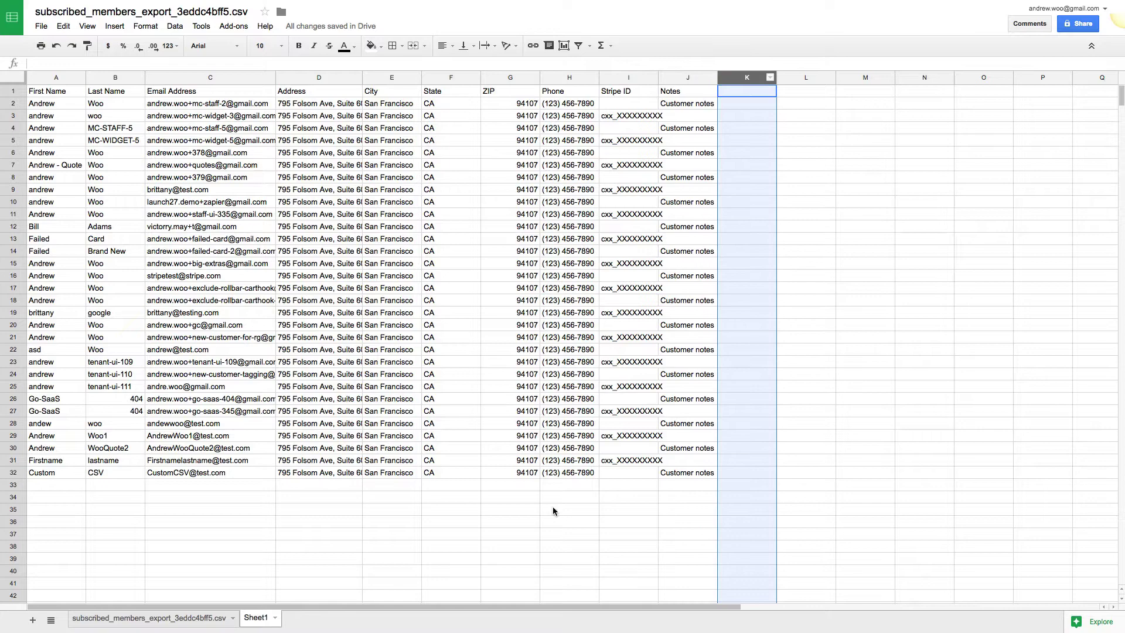
scroll(599, 507, "right", 5)
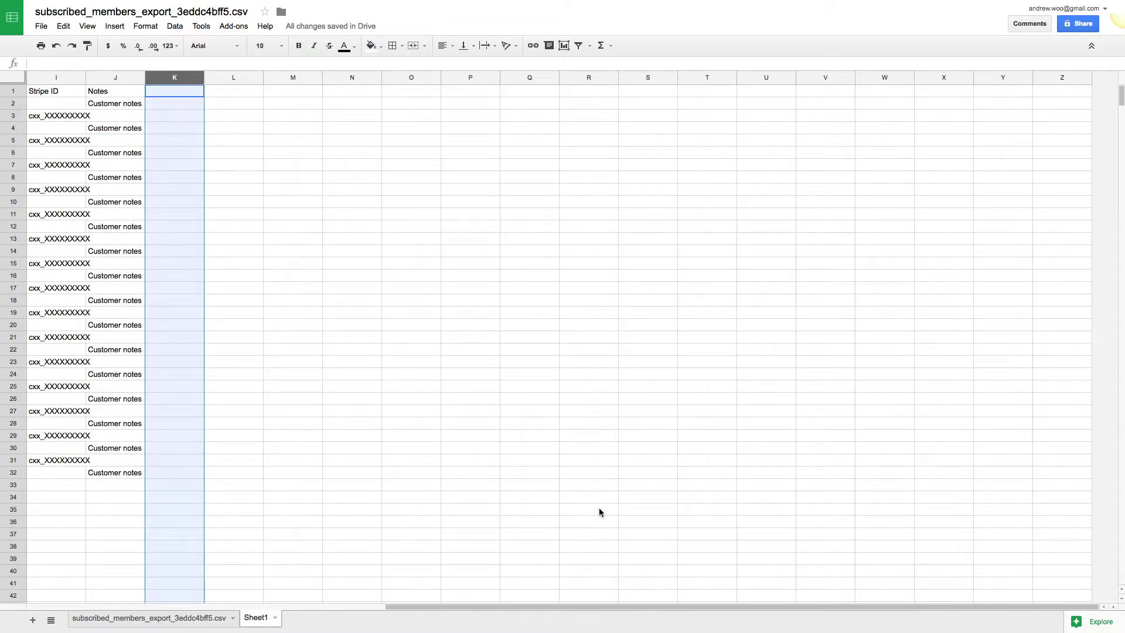
scroll(599, 507, "left", 5)
scroll(599, 509, "down", 9)
scroll(599, 508, "up", 9)
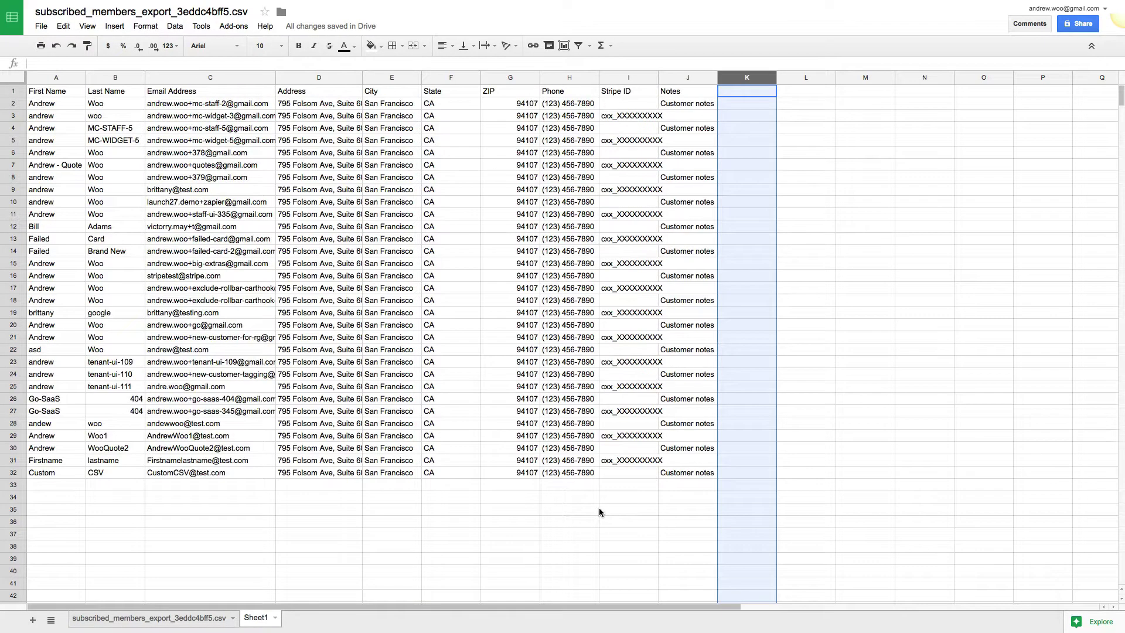
scroll(754, 422, "right", 5)
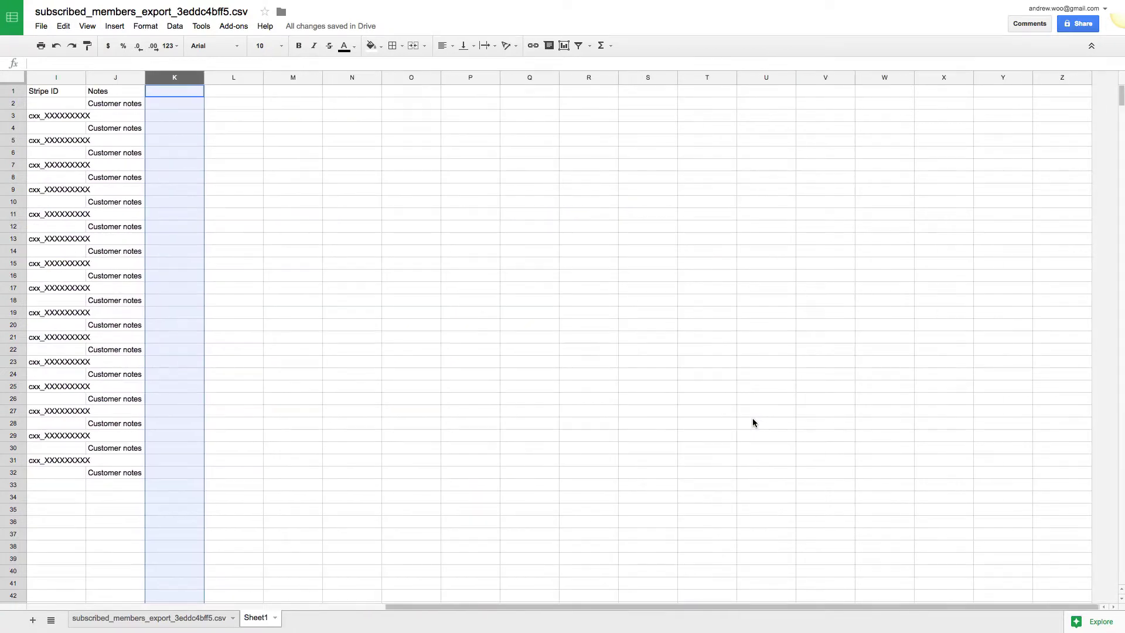
left_click(1061, 75, "shift")
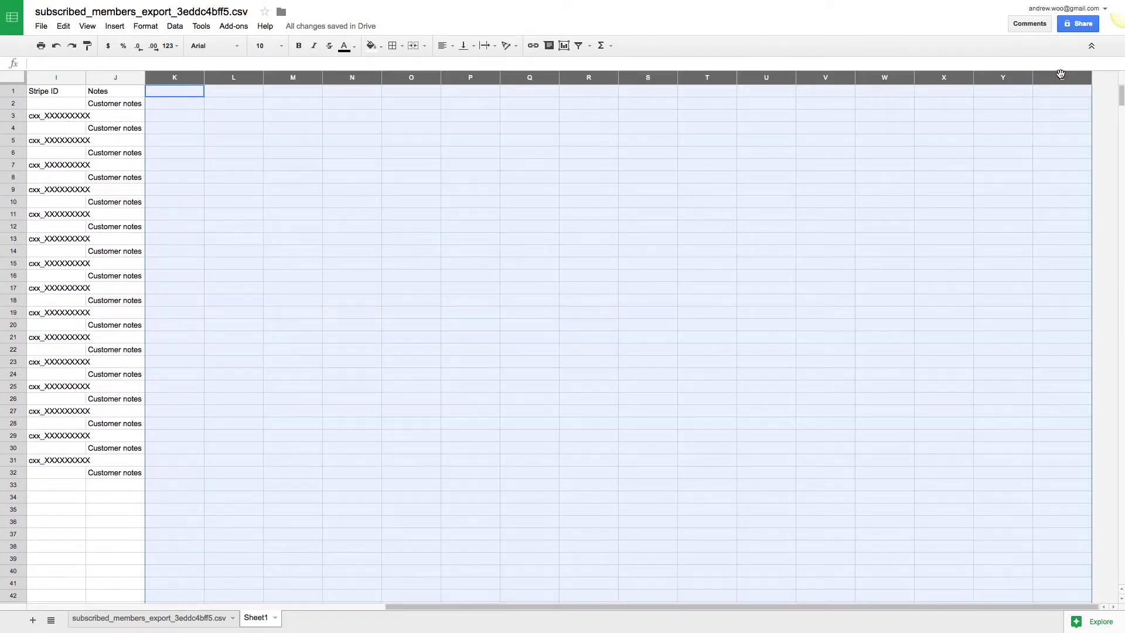
right_click(1047, 82)
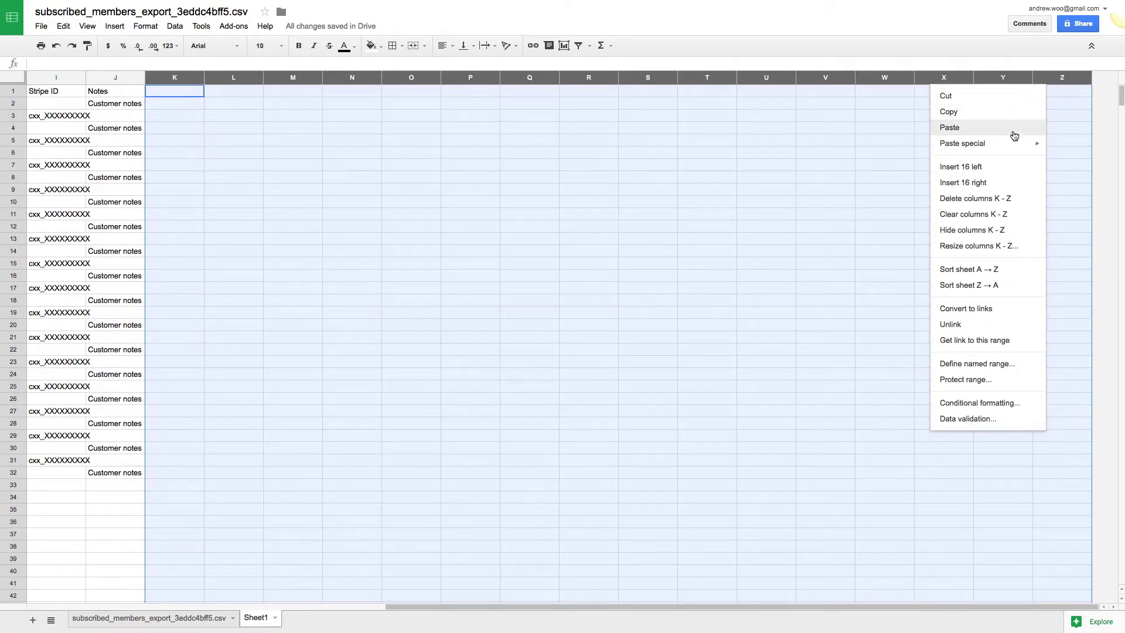
left_click(971, 198)
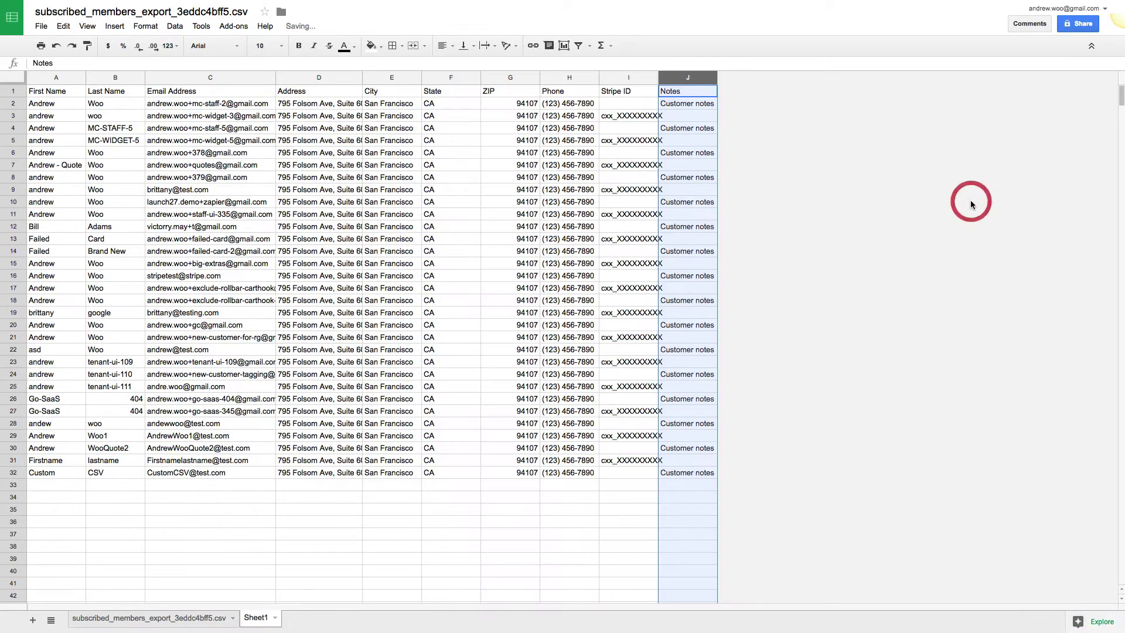
left_click(13, 486)
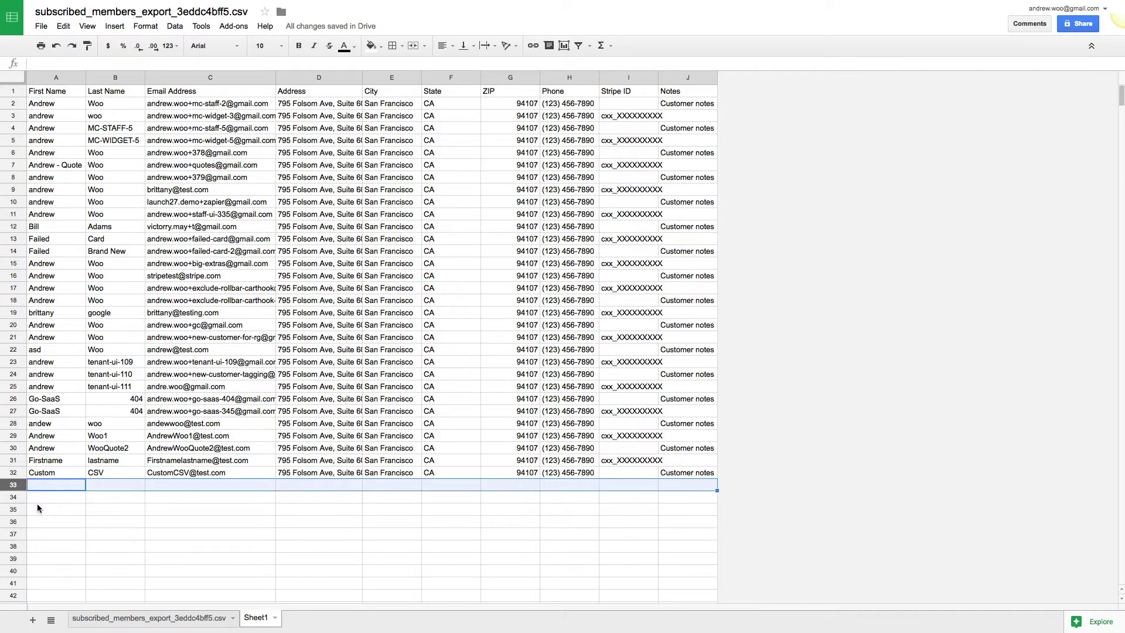
Step: Download Sheet1 as Comma-separated values (.csv, current sheet) via File > Download as
scroll(37, 508, "down", 20)
scroll(37, 508, "down", 17)
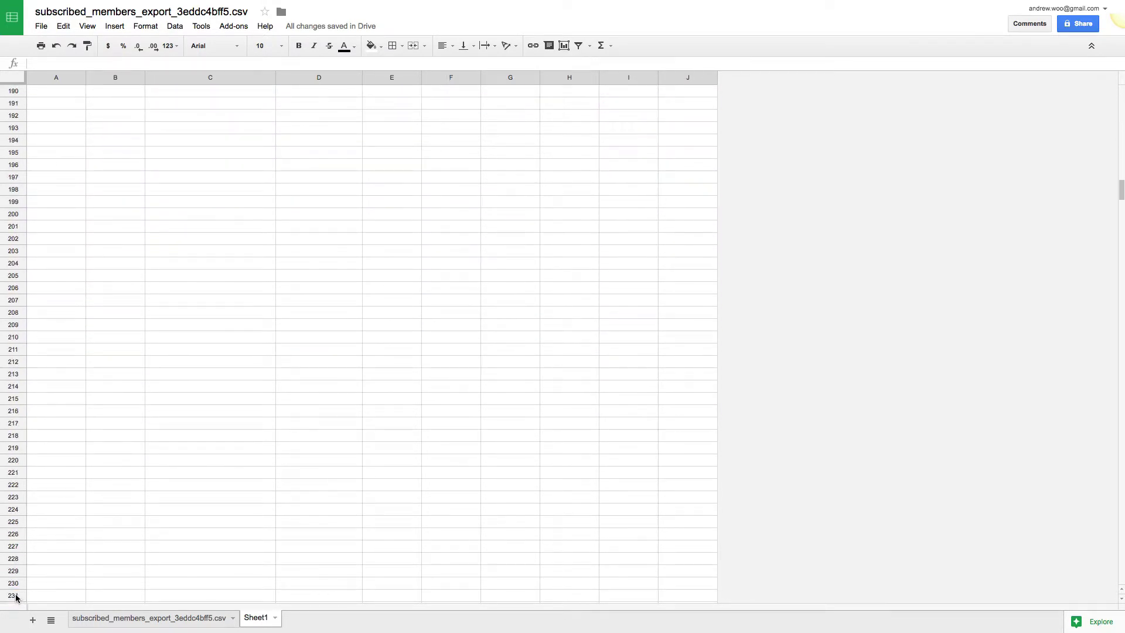
scroll(16, 597, "up", 20)
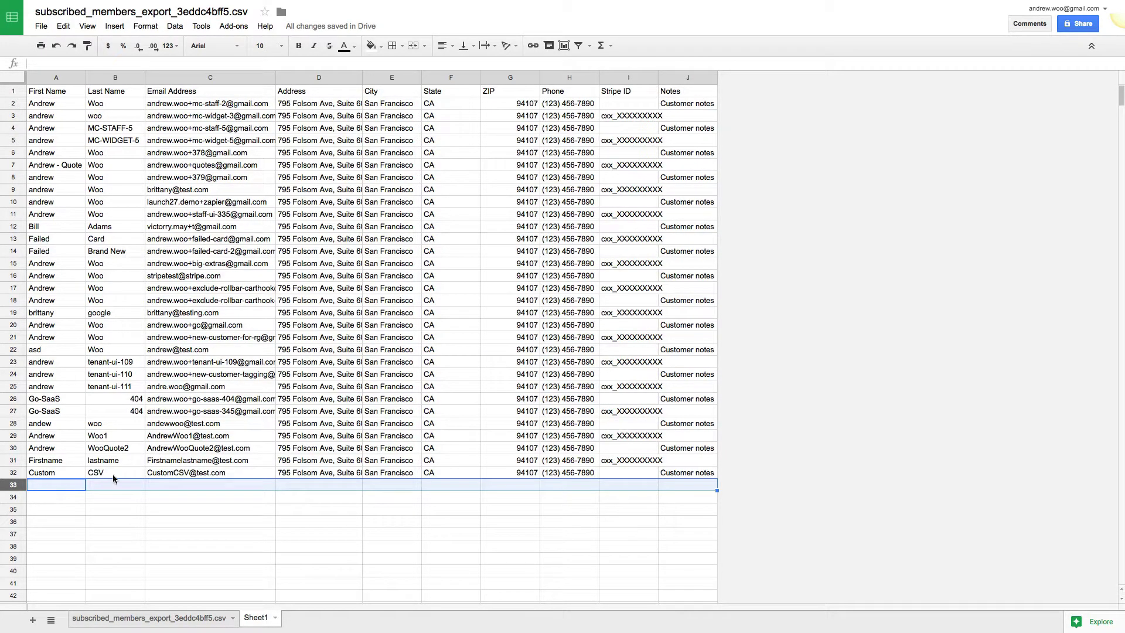
left_click(41, 26)
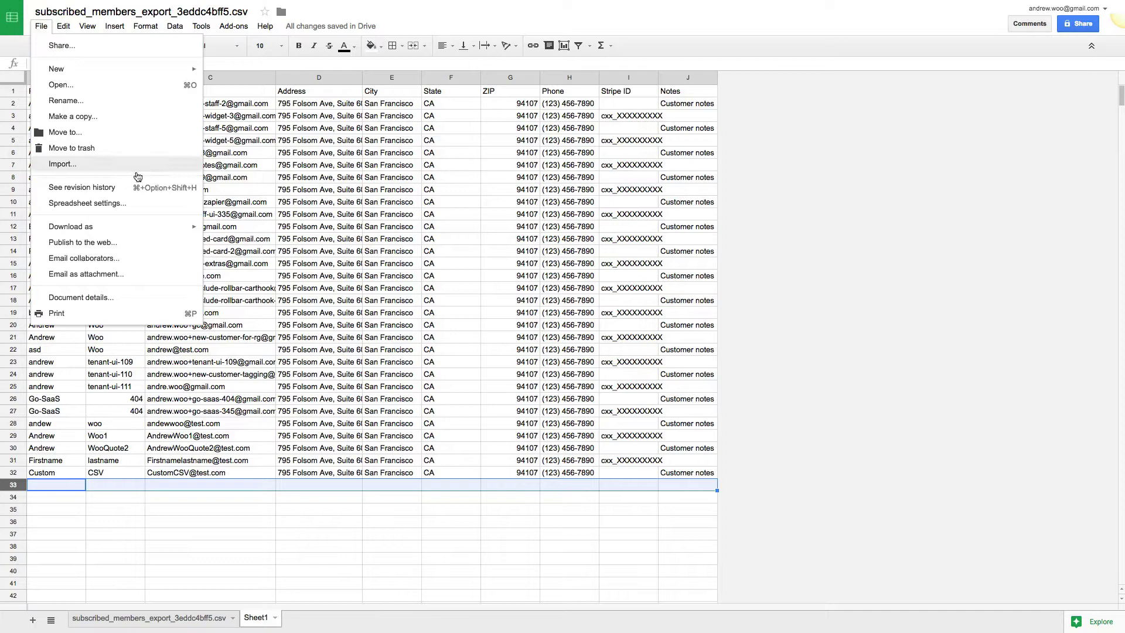
mouse_move(101, 231)
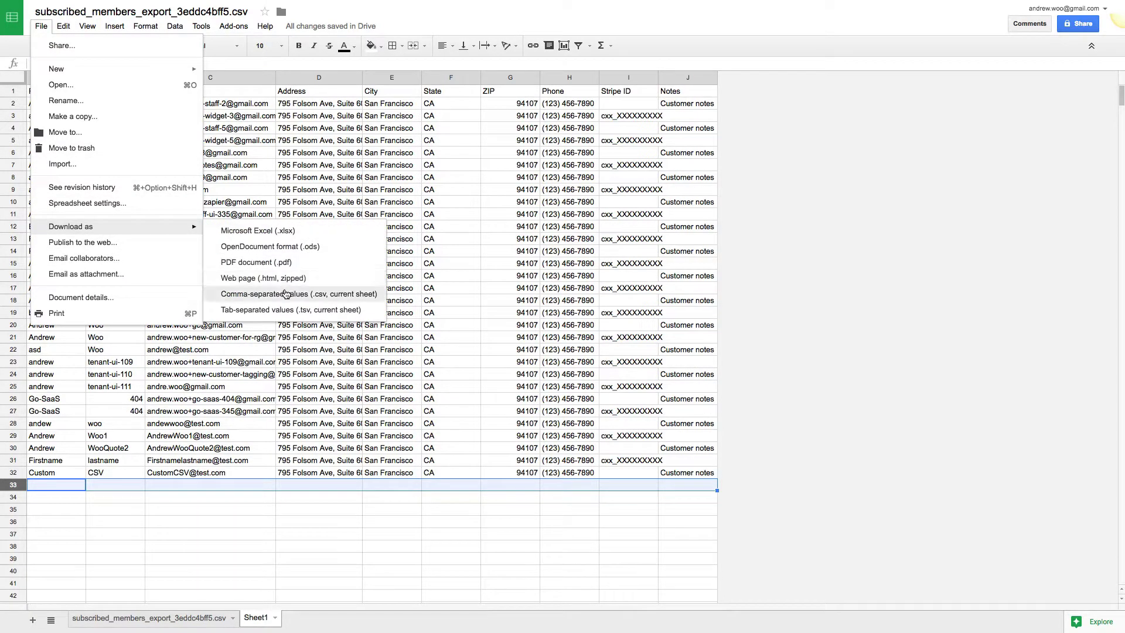
left_click(315, 295)
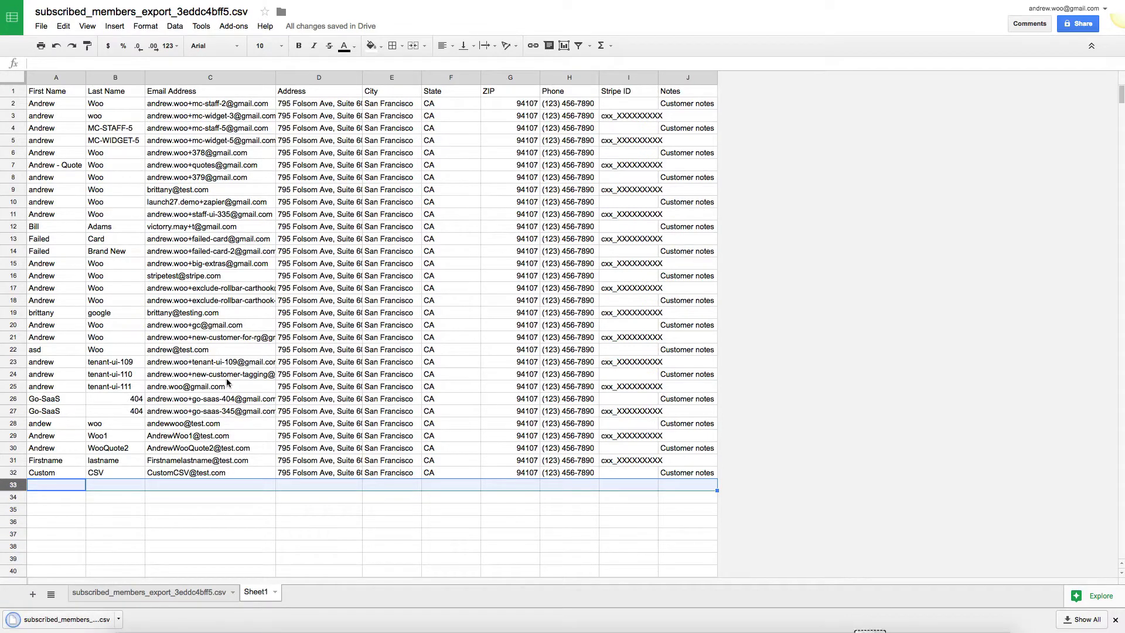
Step: Import Sheet1 (1).csv from Downloads into Launch27 with Ignore first row ticked
left_click(116, 622)
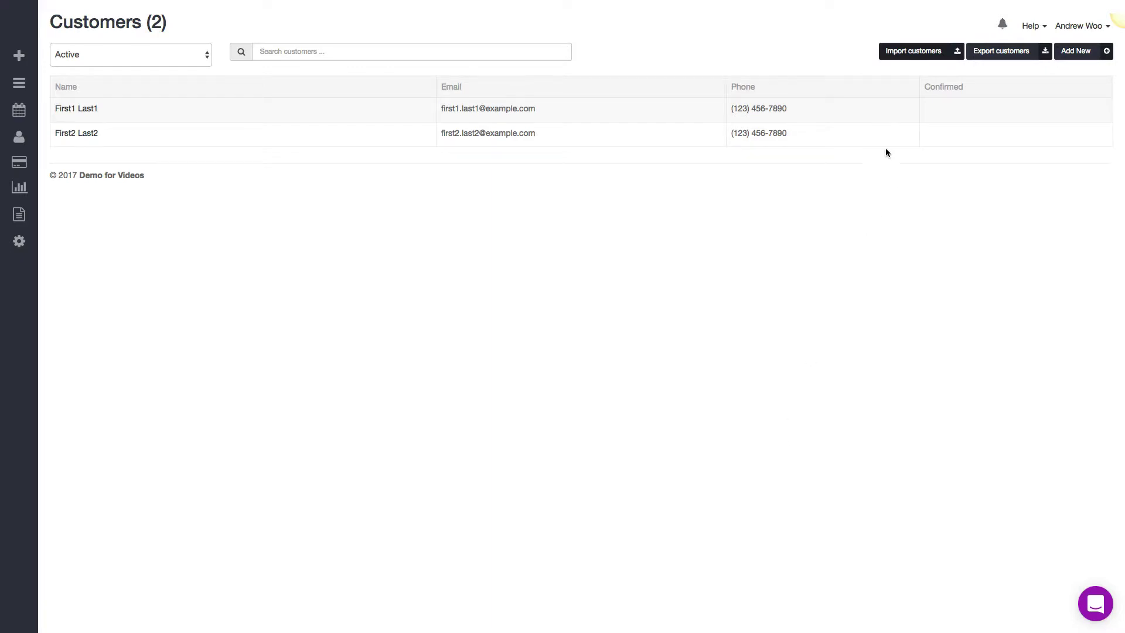
left_click(887, 56)
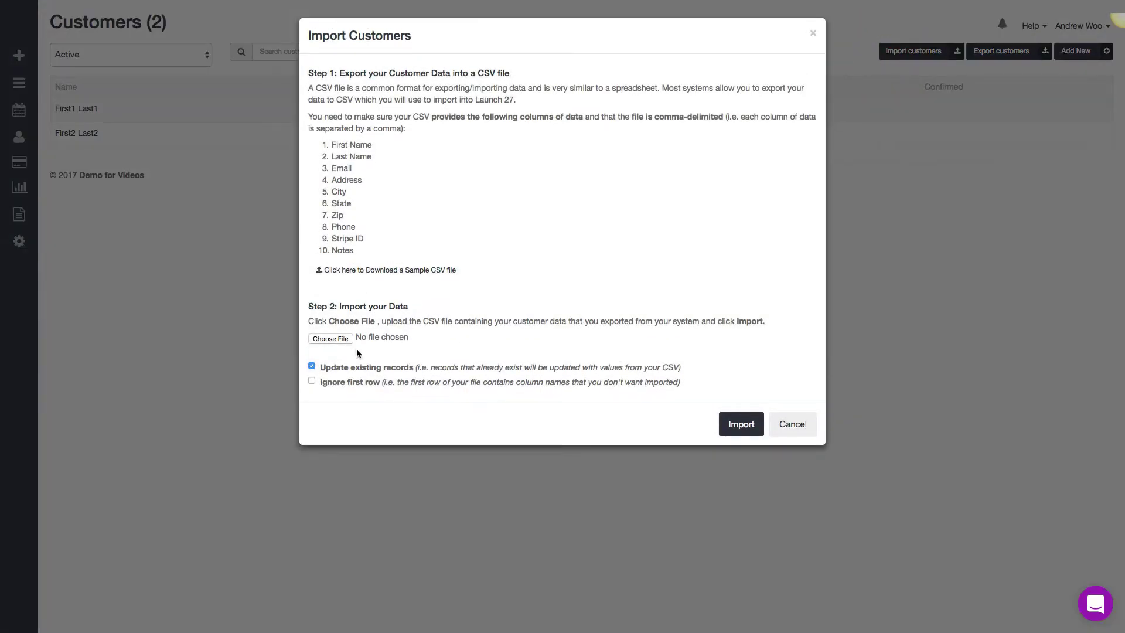
left_click(331, 339)
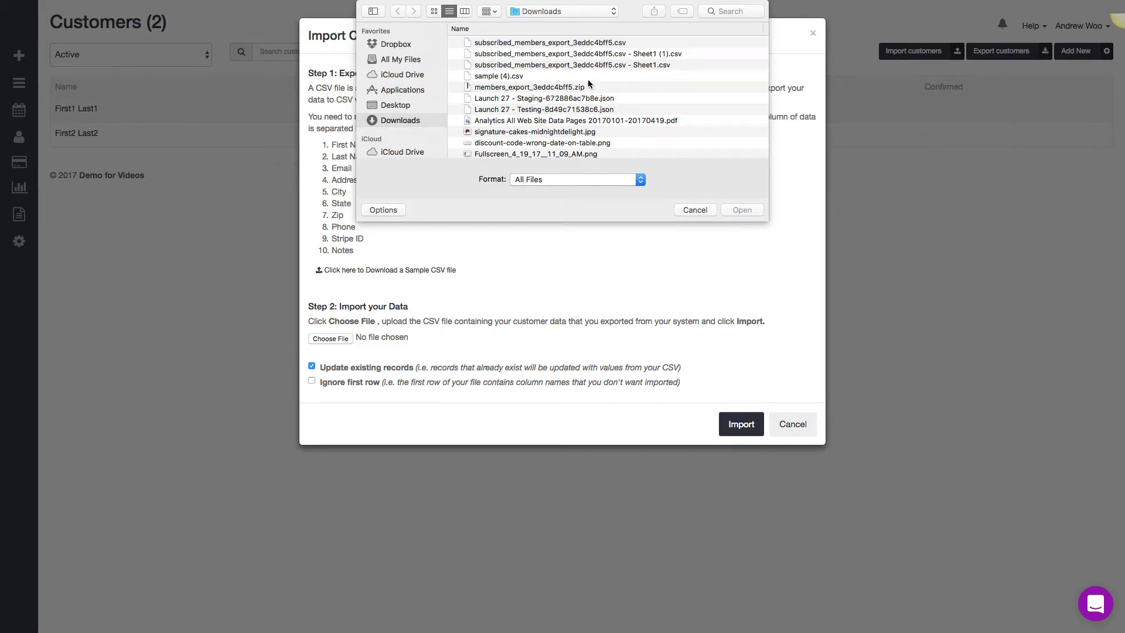
scroll(591, 82, "right", 5)
scroll(589, 83, "down", 1)
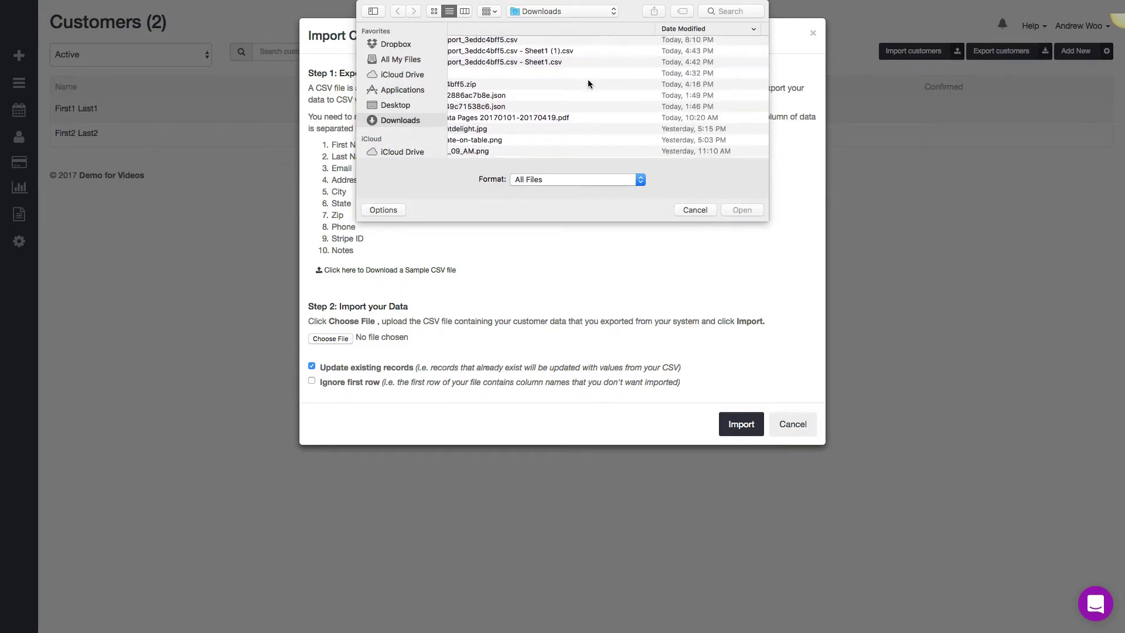
left_click(554, 51)
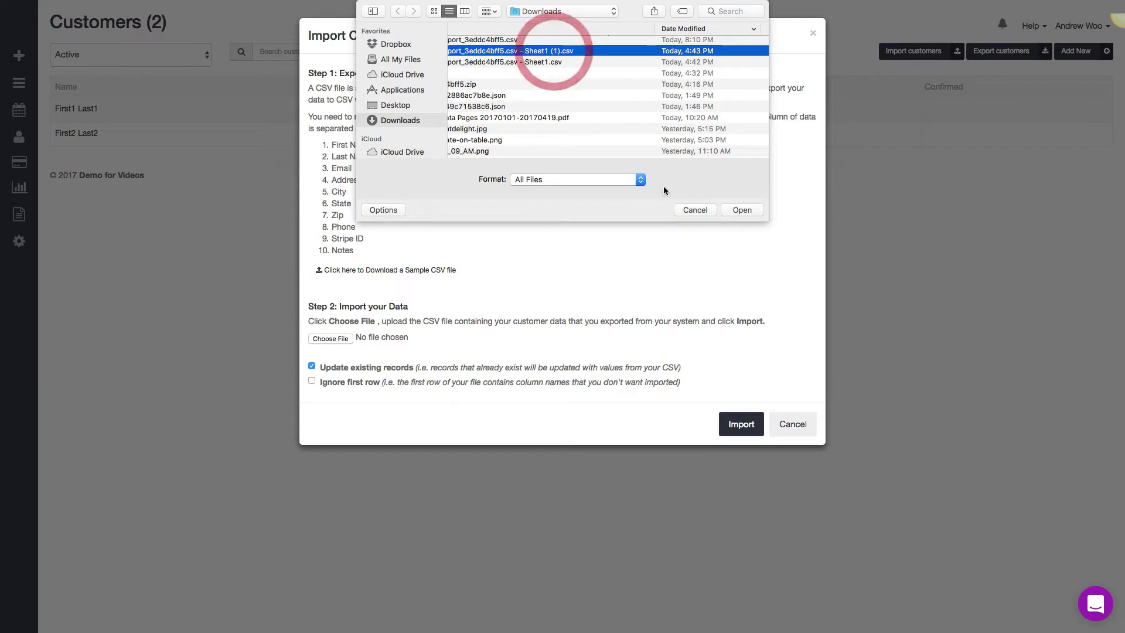
left_click(740, 210)
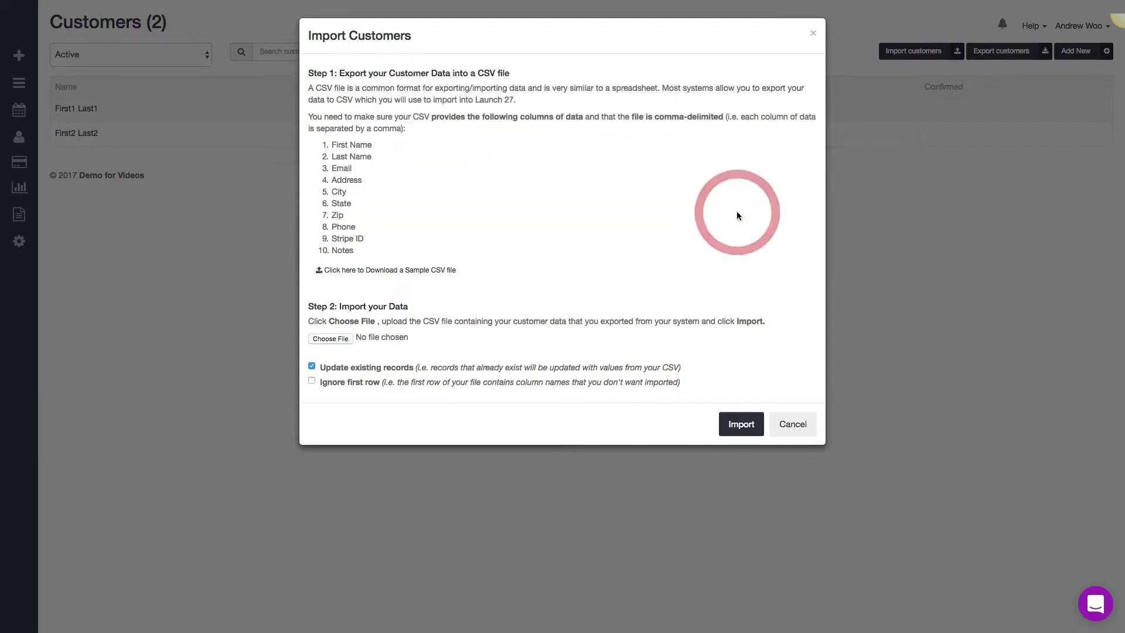
left_click(312, 382)
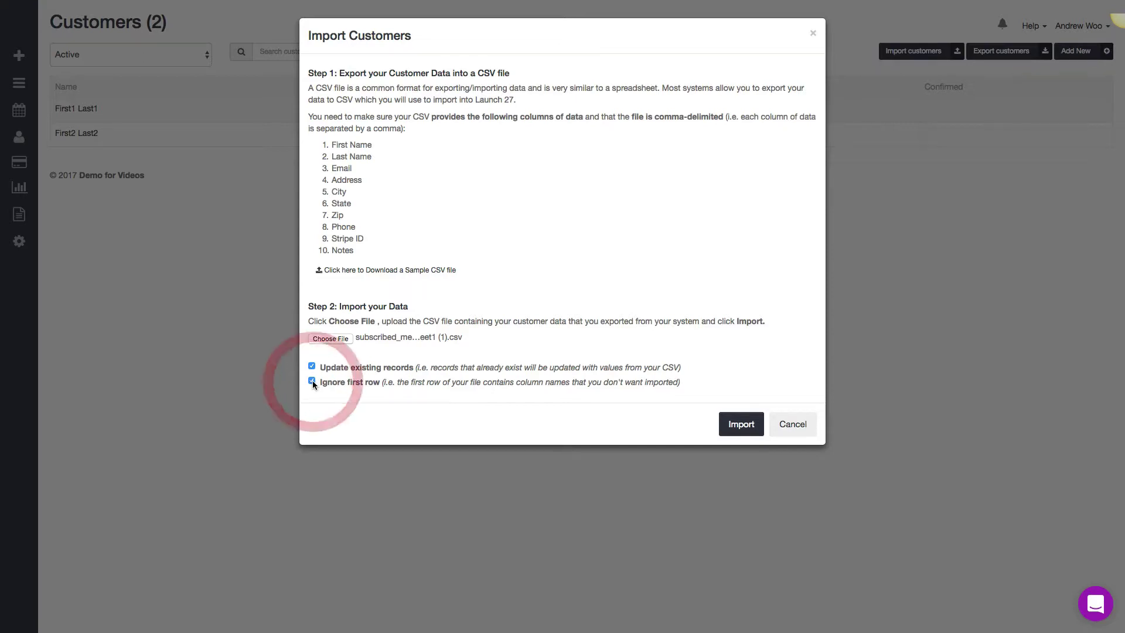
left_click(741, 426)
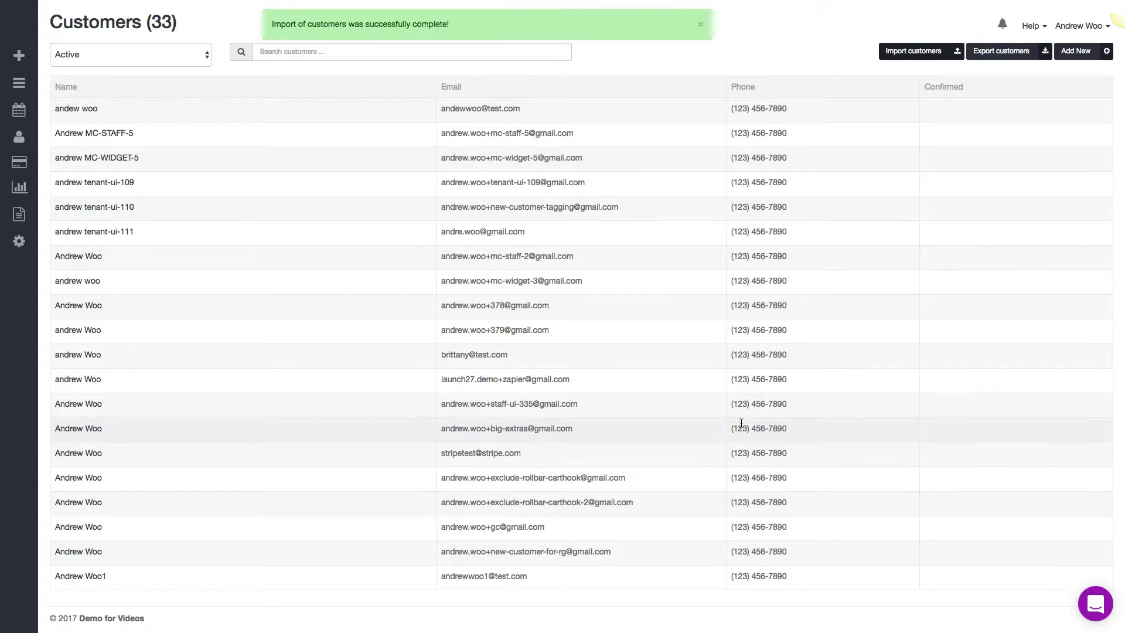
scroll(742, 422, "down", 6)
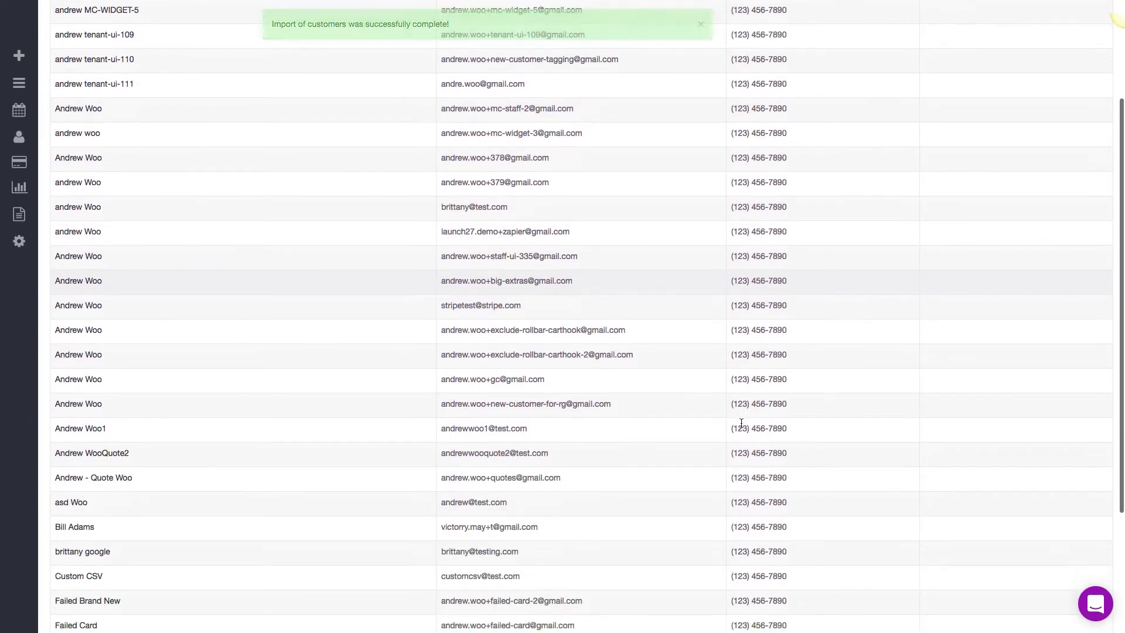
scroll(742, 422, "up", 6)
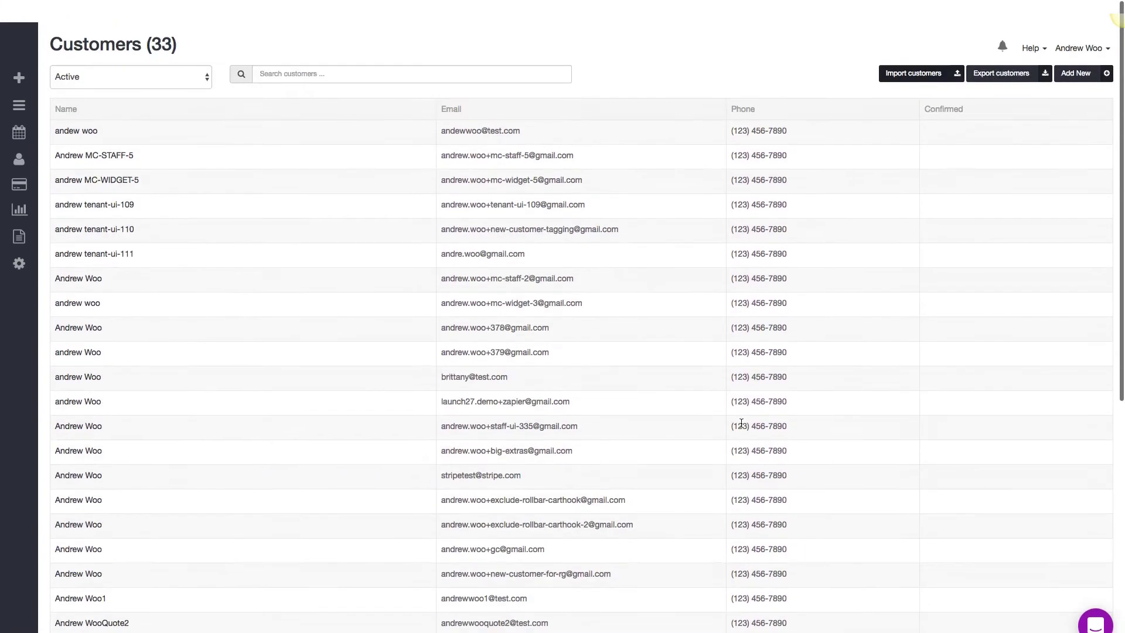